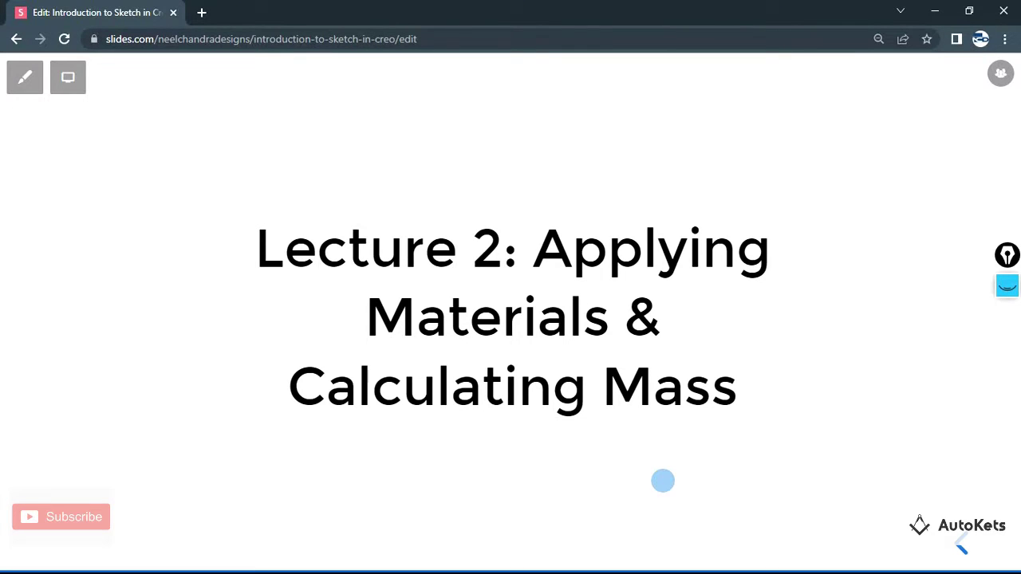
key("Right")
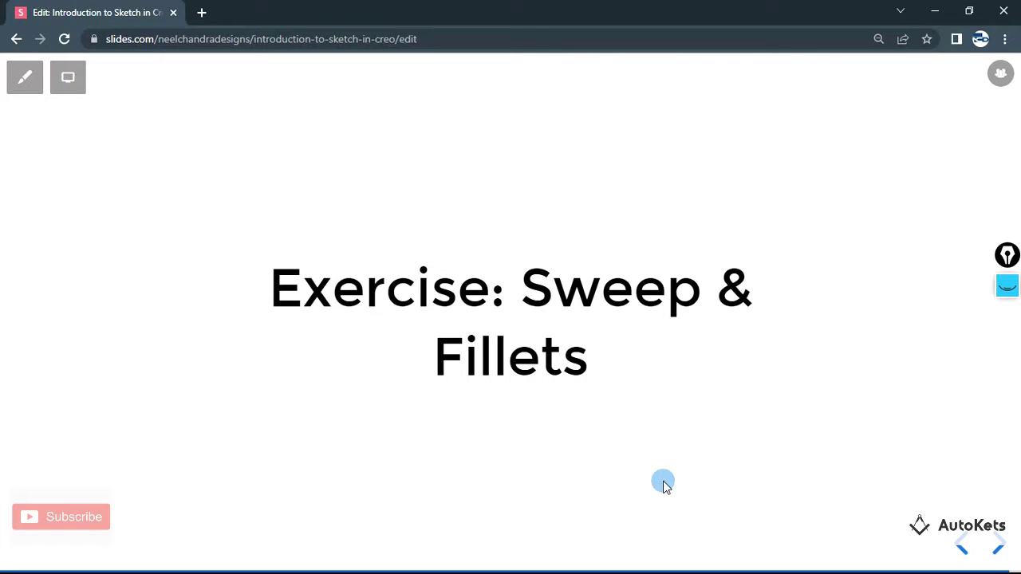
key("Left")
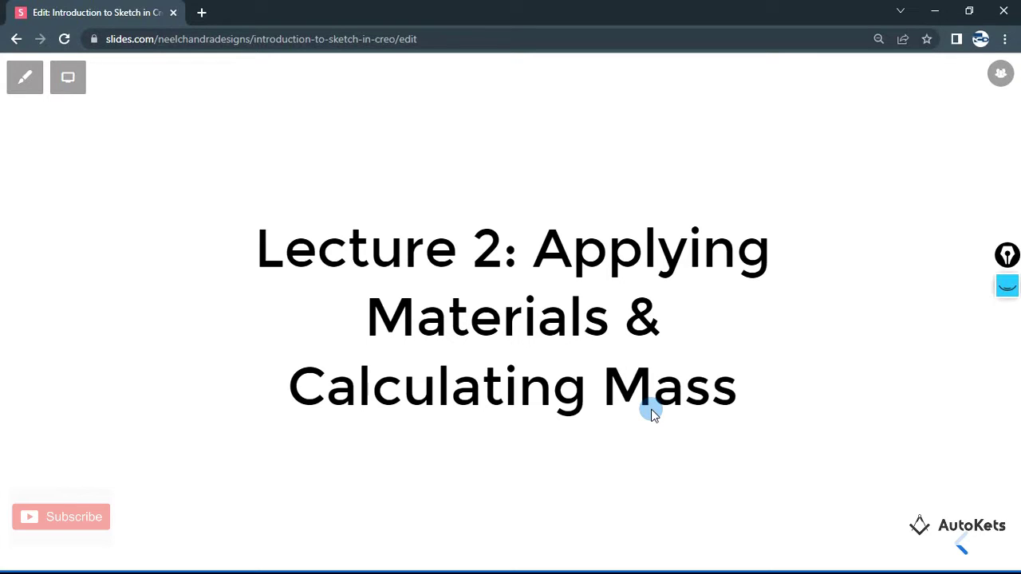
Switch from the lecture slides to the SOLIDWORKS window showing the Exess bracket part.
key("alt+Tab")
key("alt+Tab")
key("alt+Tab")
key("alt+Tab")
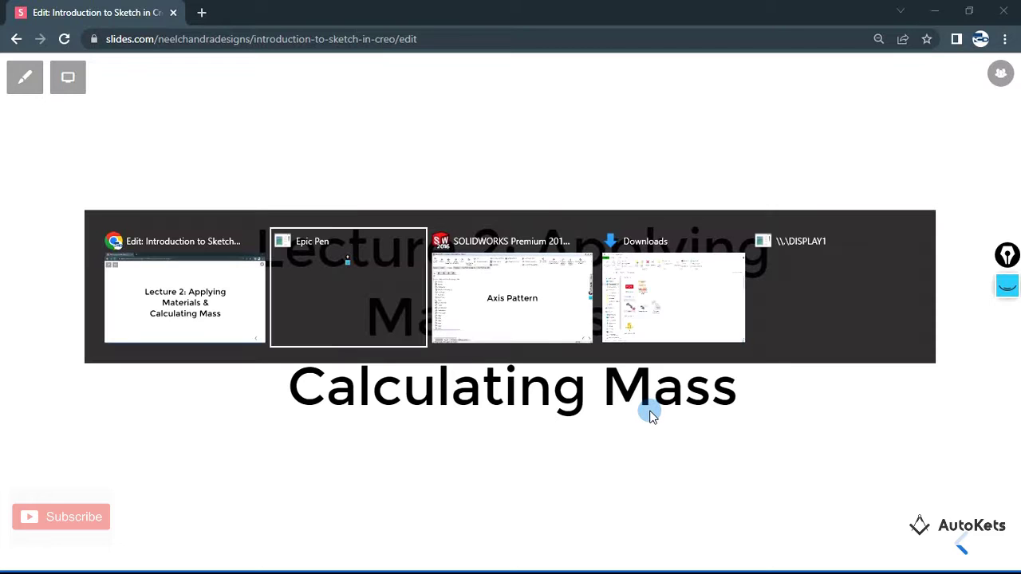
key("alt+Tab")
key("alt+Tab")
key("alt+Tab")
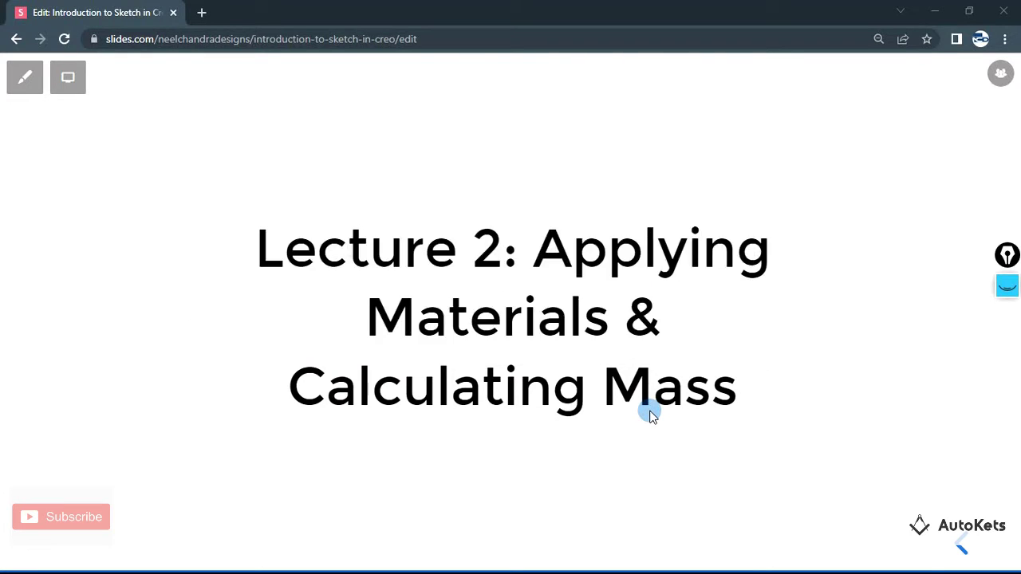
key("alt+Tab")
key("alt+Tab")
key("alt+Tab")
key("alt+Tab")
key("alt+Tab")
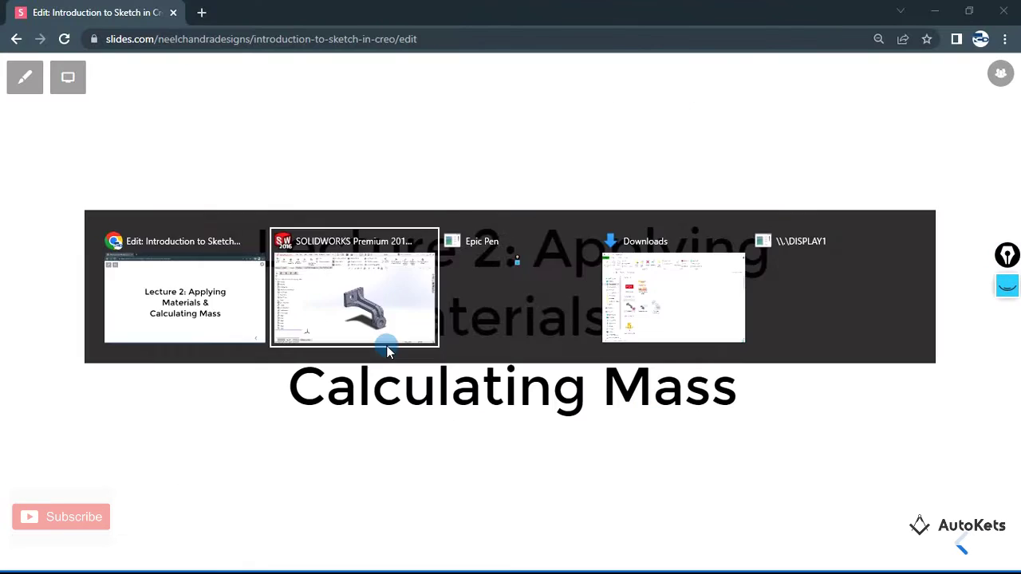
key("alt+Tab")
key("alt+Tab")
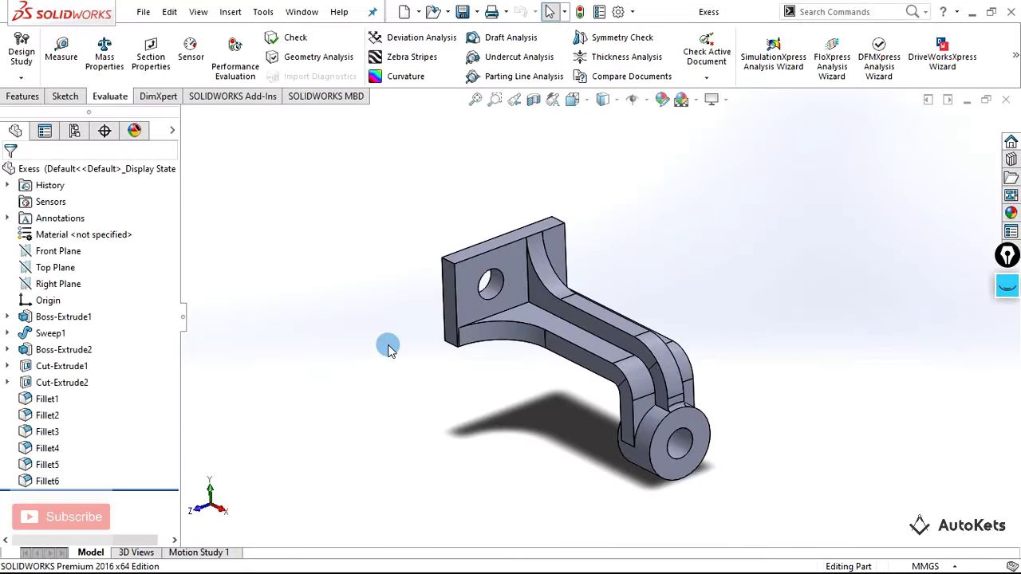
Examine the bracket's plate, swept arm and cylindrical boss from several angles and zoom levels.
middle_click_drag(388, 346, 648, 337)
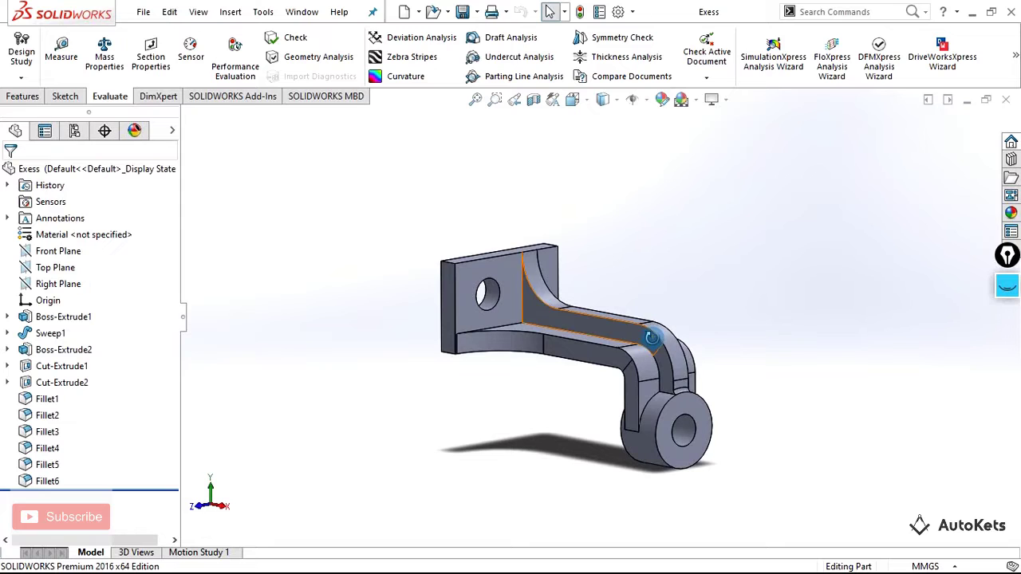
scroll(662, 431, "down", 2)
scroll(656, 292, "up", 3)
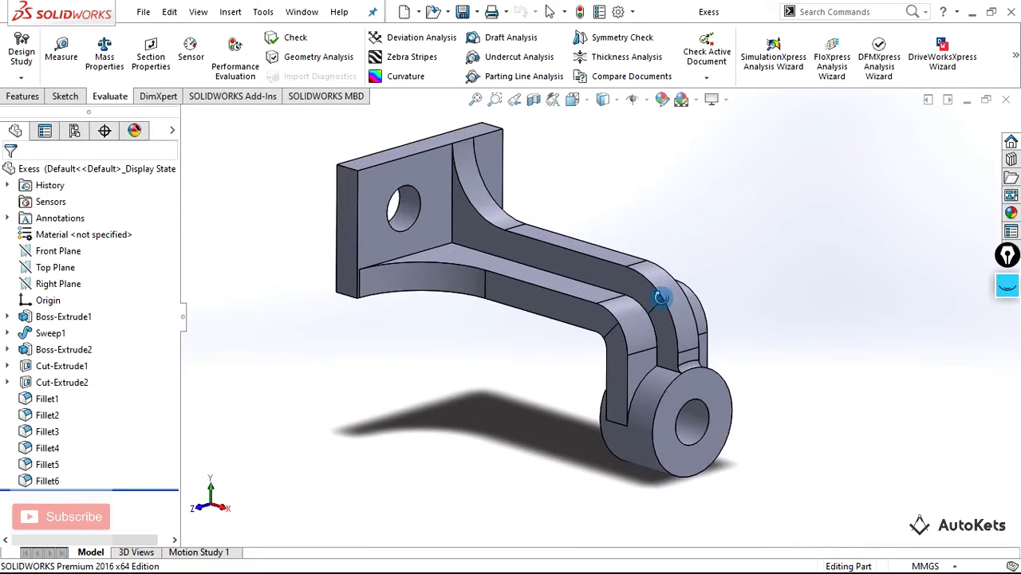
middle_click_drag(648, 257, 640, 255)
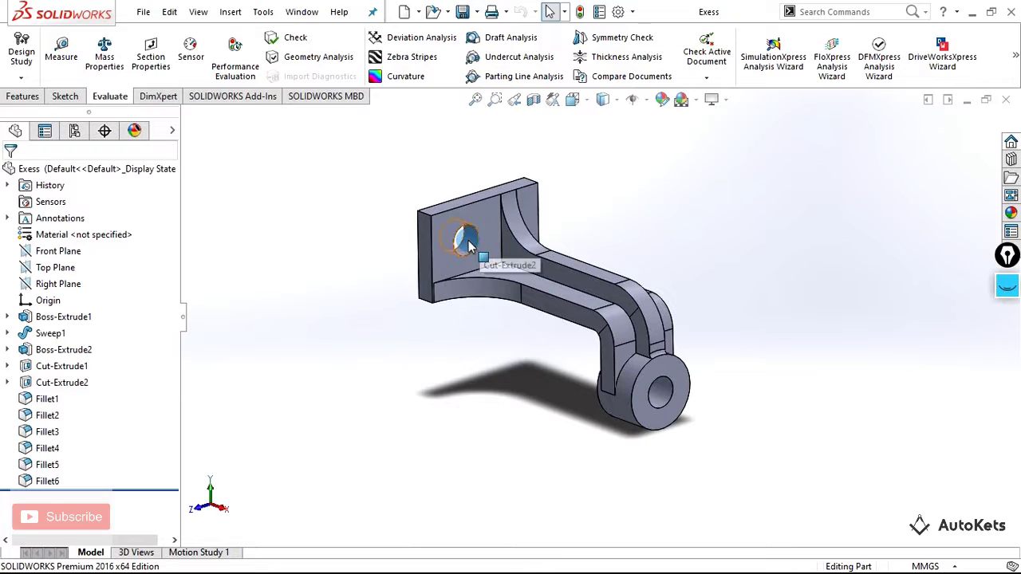
left_click(23, 96)
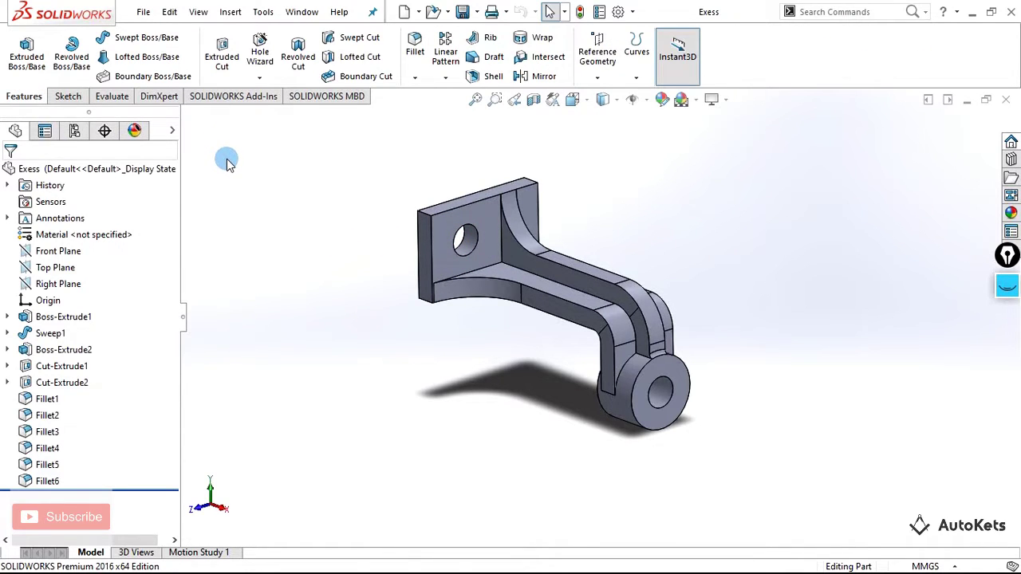
middle_click_drag(280, 178, 361, 244)
left_click(43, 183)
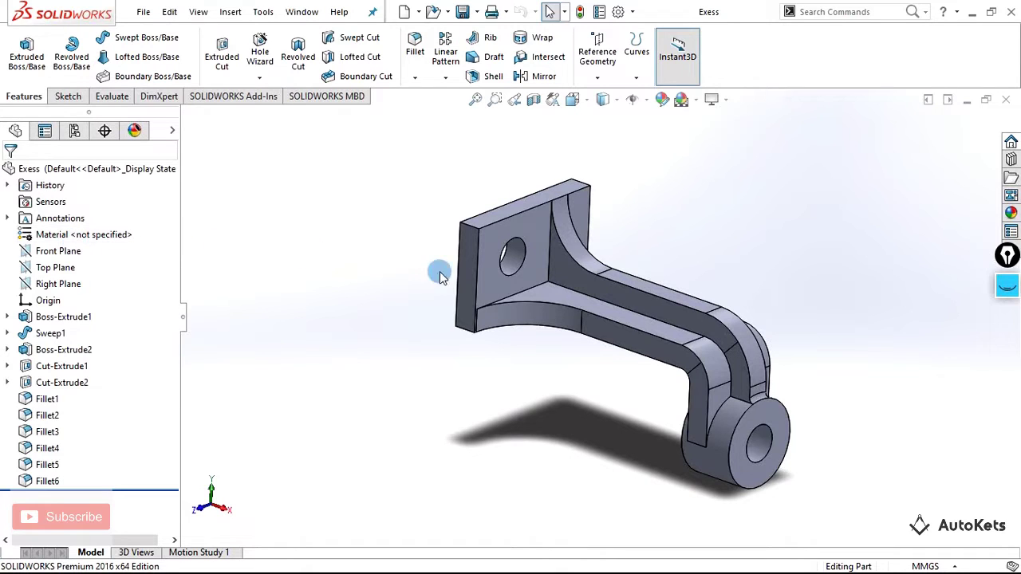
middle_click_drag(545, 344, 529, 337)
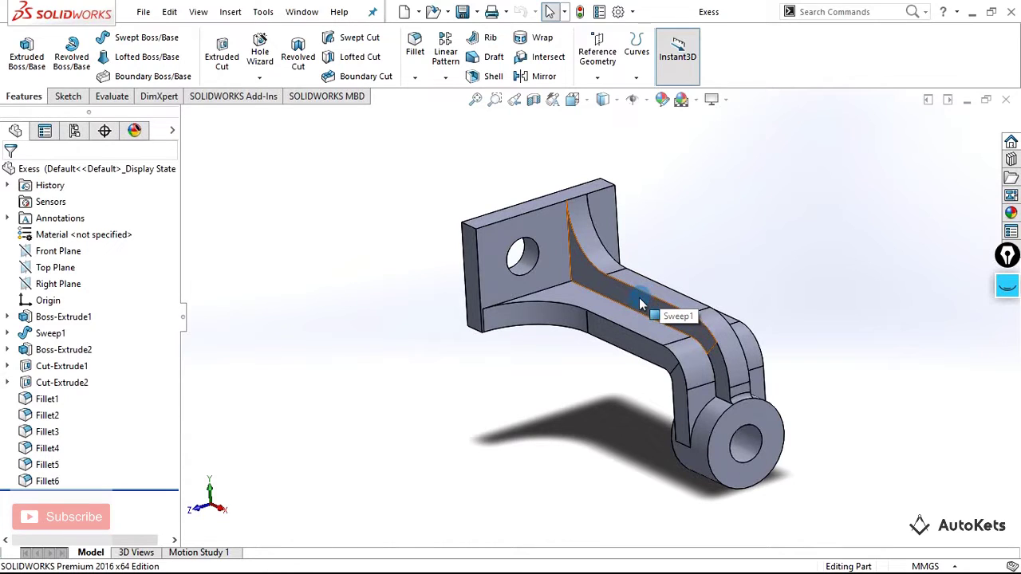
Open the material editor for the Exess part, which has no material specified.
left_click(117, 236)
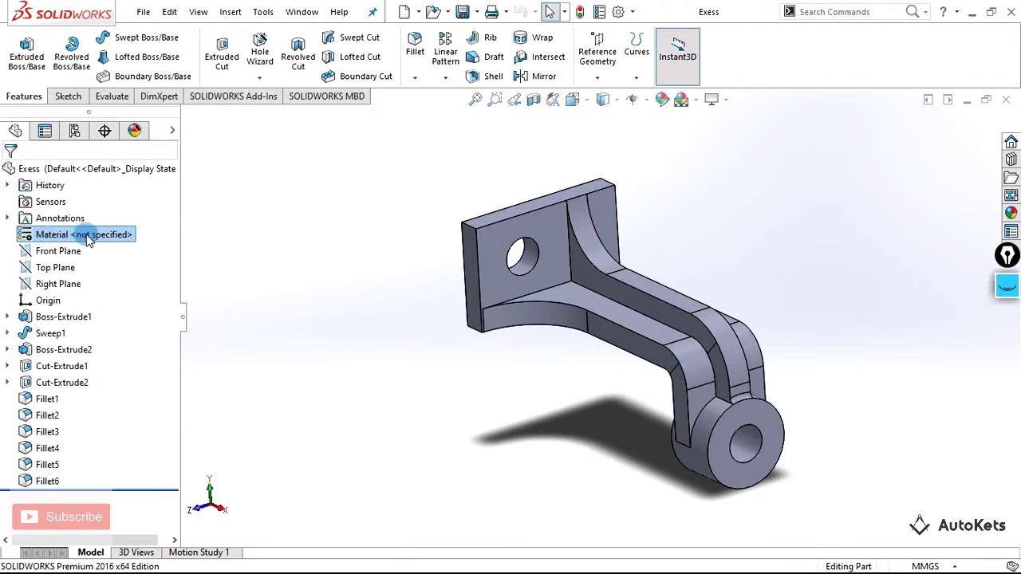
right_click(87, 243)
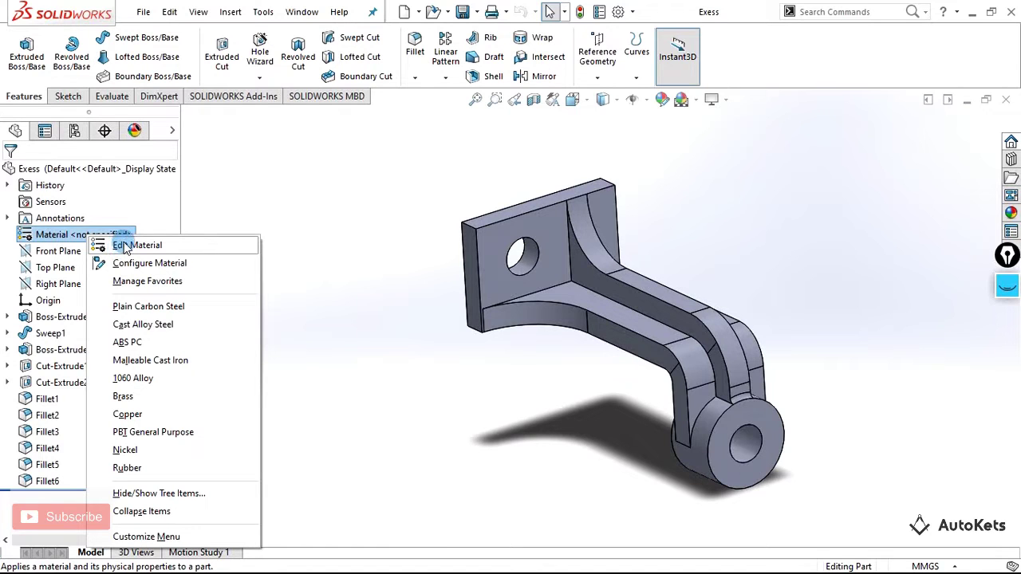
left_click(123, 246)
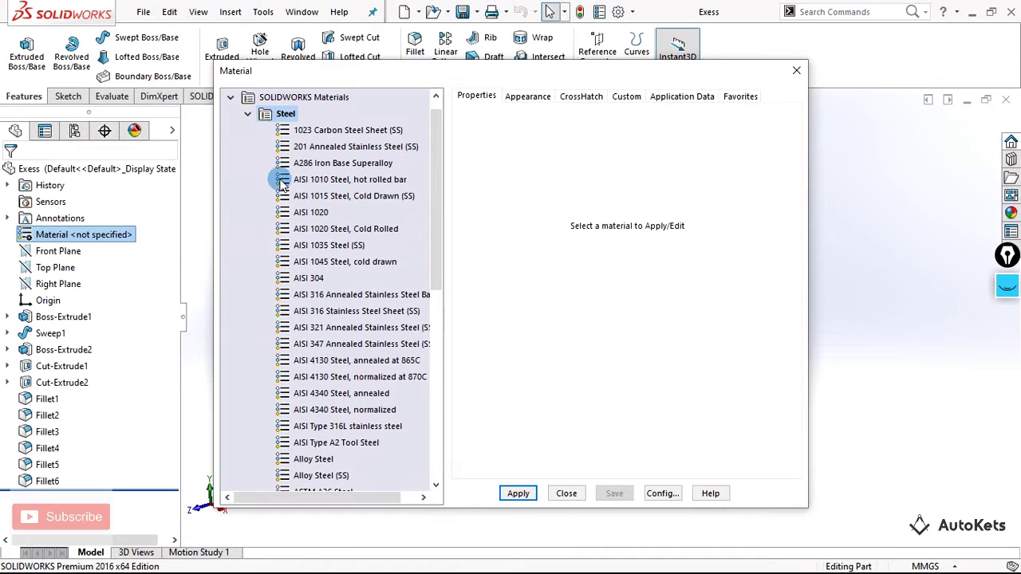
Inspect the Steel category and the properties of AISI 1020, AISI 1020 Steel, Cold Rolled, and AISI 1015 Steel, Cold Drawn (SS).
left_click(248, 114)
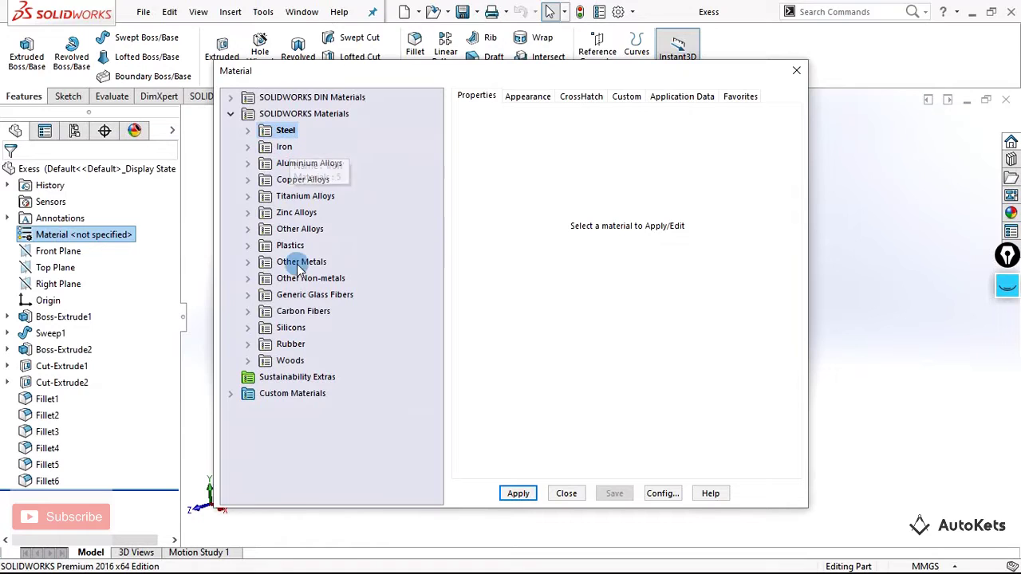
left_click(247, 130)
mouse_move(435, 152)
left_mouse_down()
mouse_move(435, 298)
mouse_move(437, 150)
left_mouse_up()
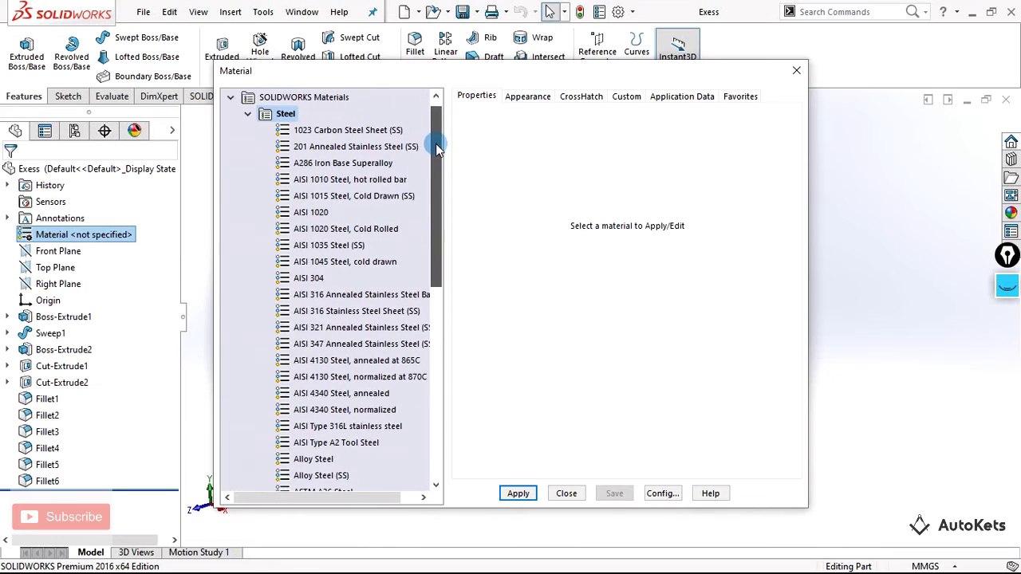
left_click(310, 197)
left_click(314, 217)
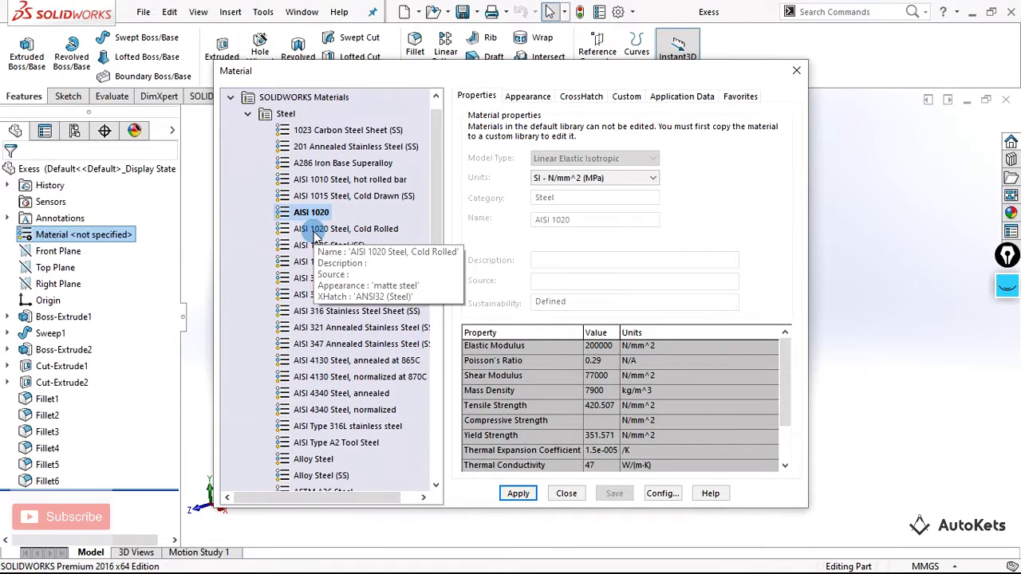
left_click(316, 231)
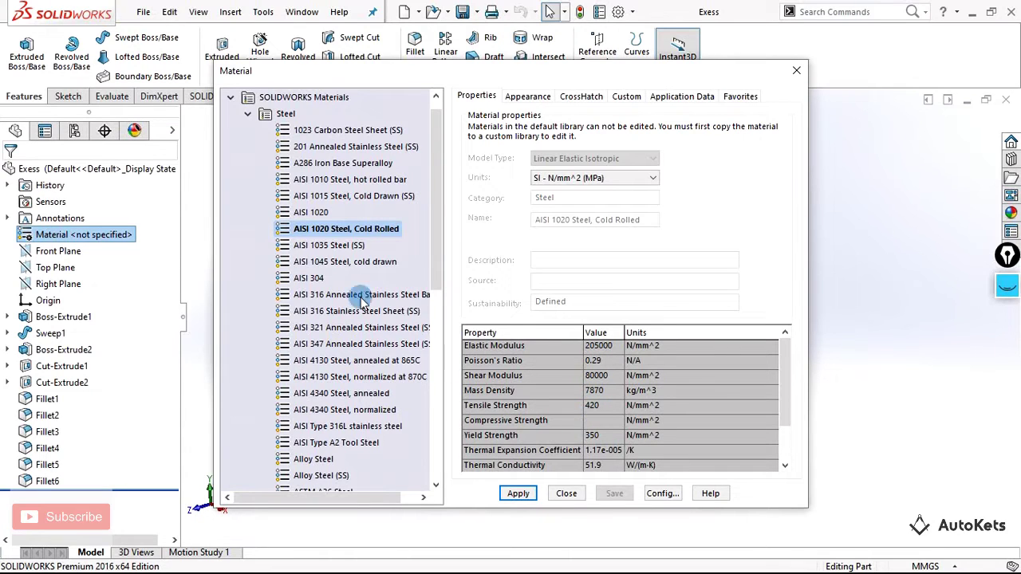
left_click(311, 199)
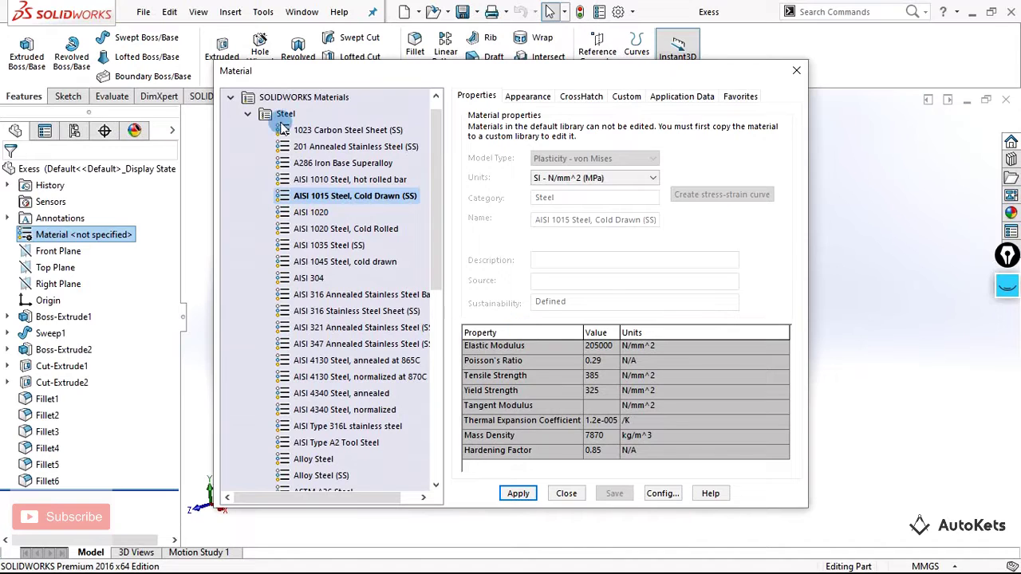
Browse the materials listed under the Iron and Aluminium Alloys categories of the library.
left_click(248, 113)
left_click(284, 149)
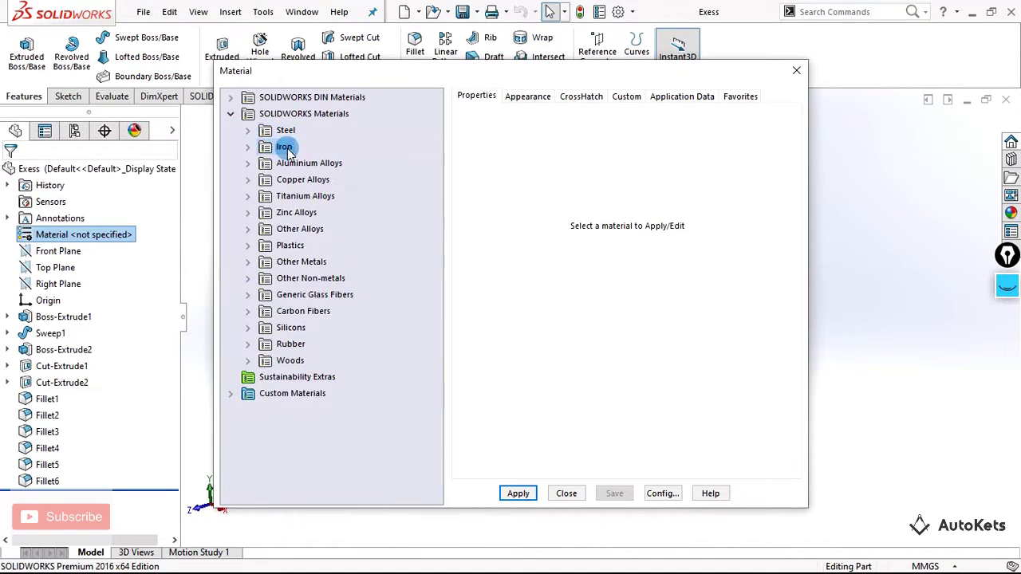
left_click(248, 147)
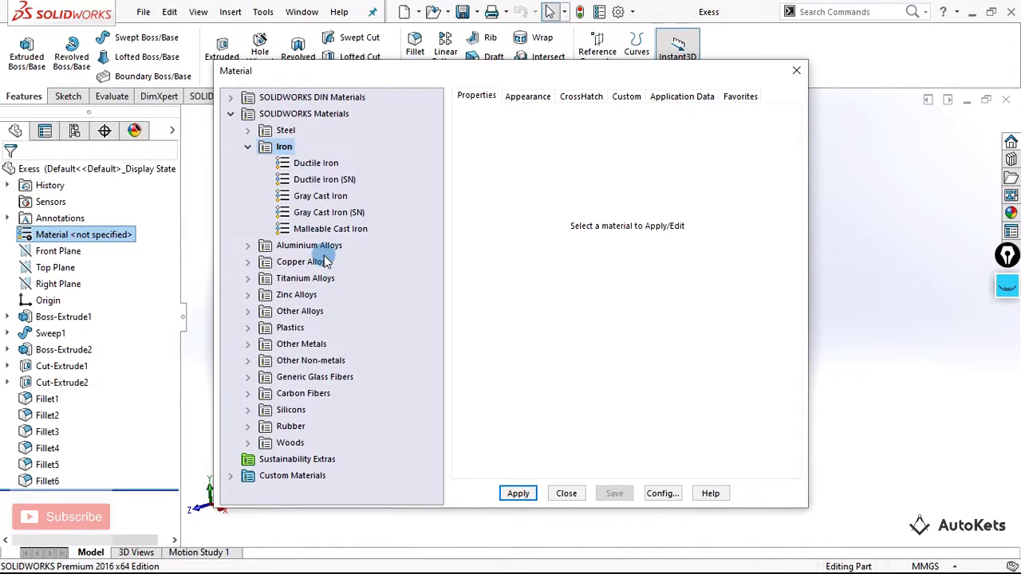
left_click(247, 147)
left_click(247, 164)
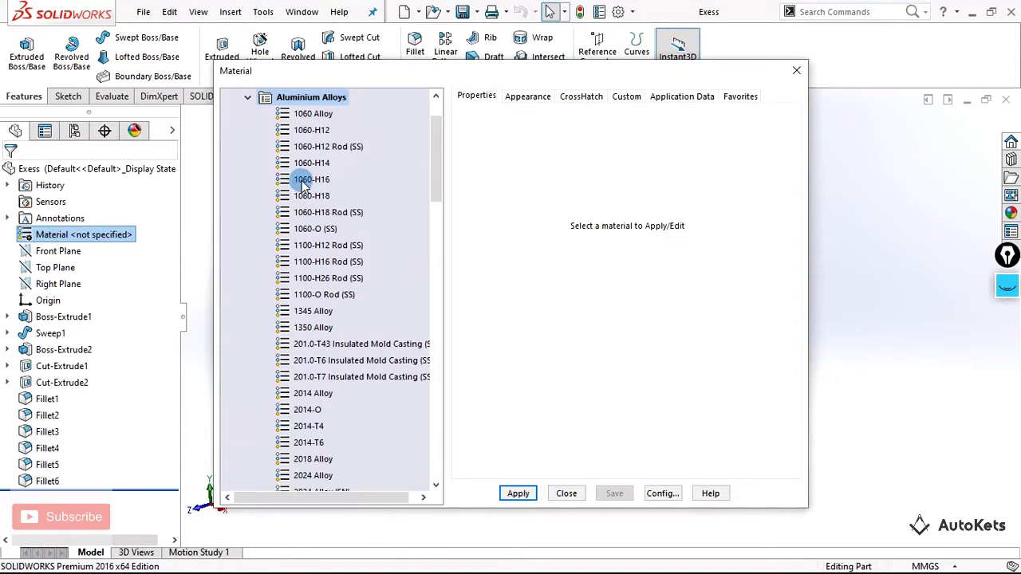
scroll(323, 444, "down", 4)
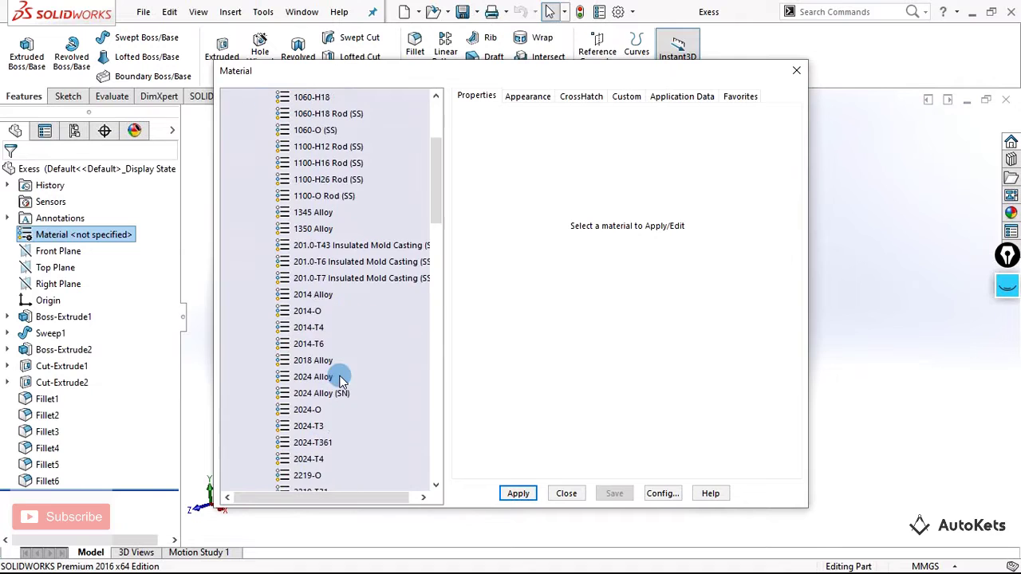
scroll(342, 376, "up", 5)
left_click(249, 148)
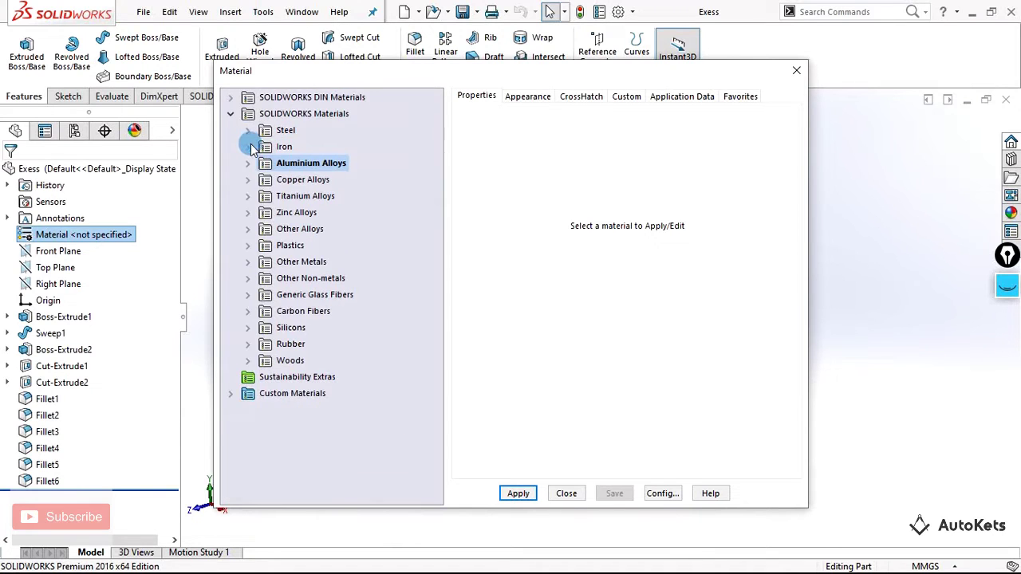
Review the materials under Copper Alloys and locate the Custom Materials category.
left_click(290, 183)
left_click(247, 179)
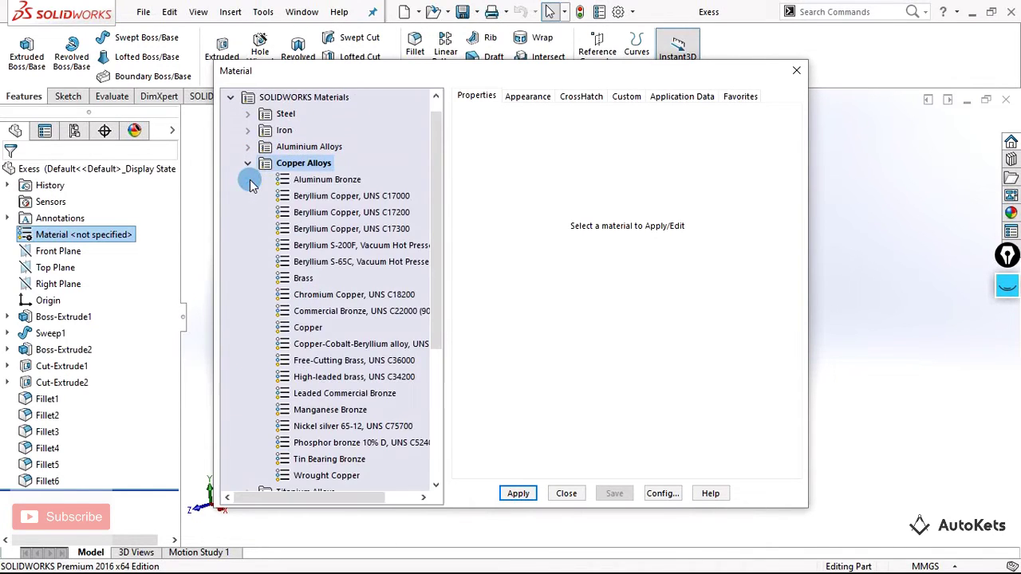
scroll(375, 257, "down", 2)
scroll(378, 263, "up", 3)
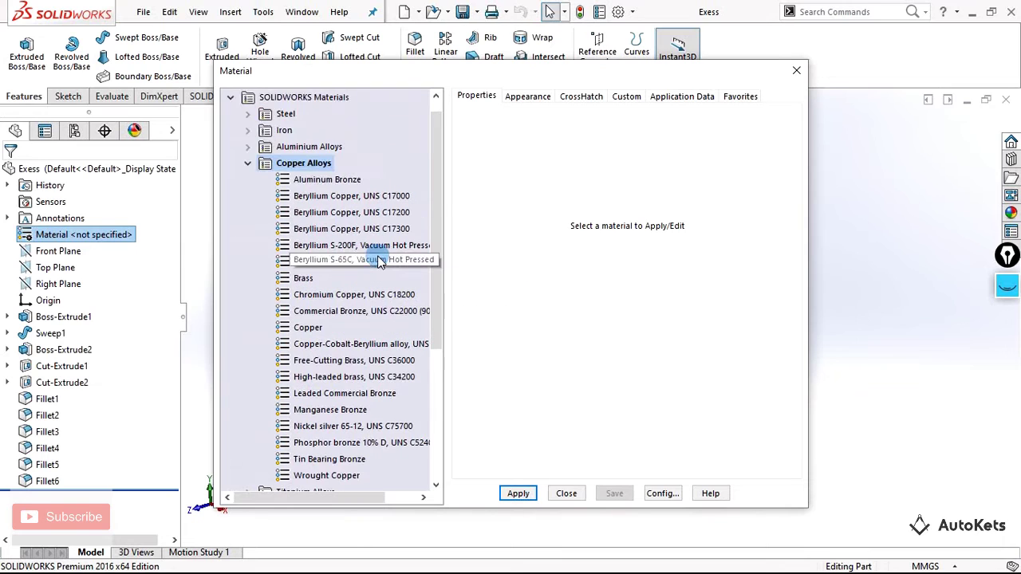
left_click(248, 177)
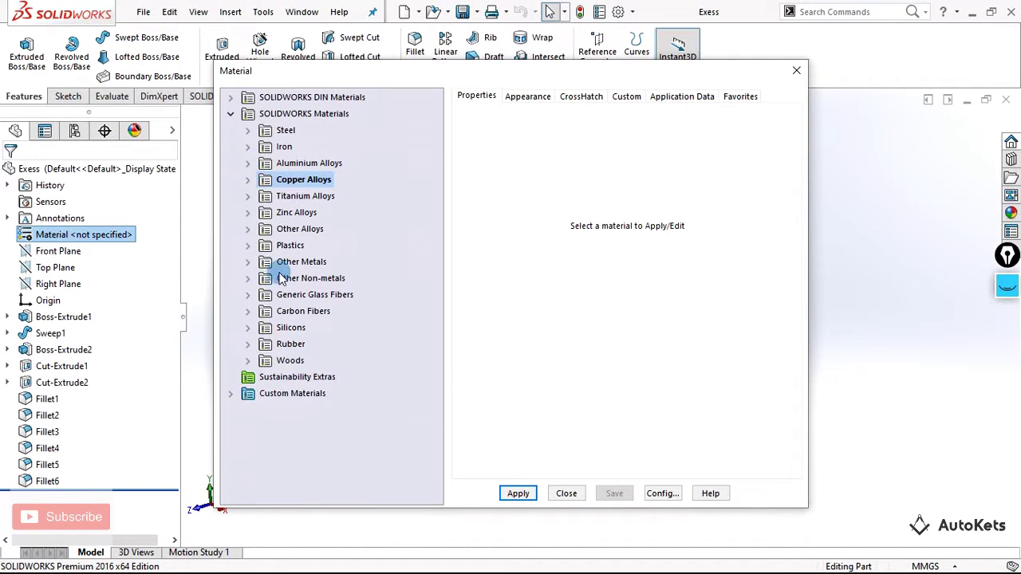
left_click(282, 394)
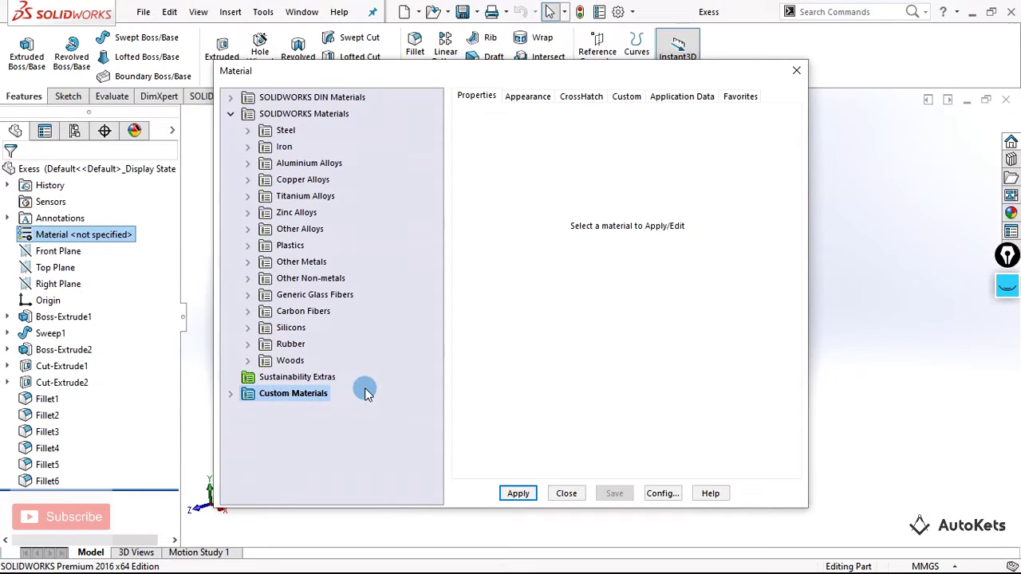
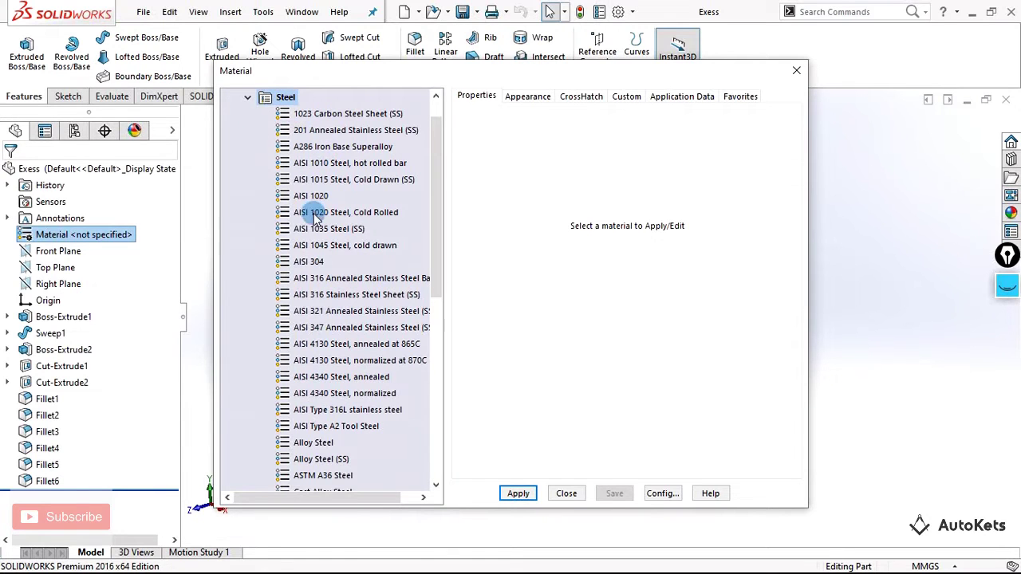
Apply the steel material AISI 4130 Steel, annealed at 865C to the bracket part.
scroll(307, 327, "down", 1)
scroll(315, 339, "down", 1)
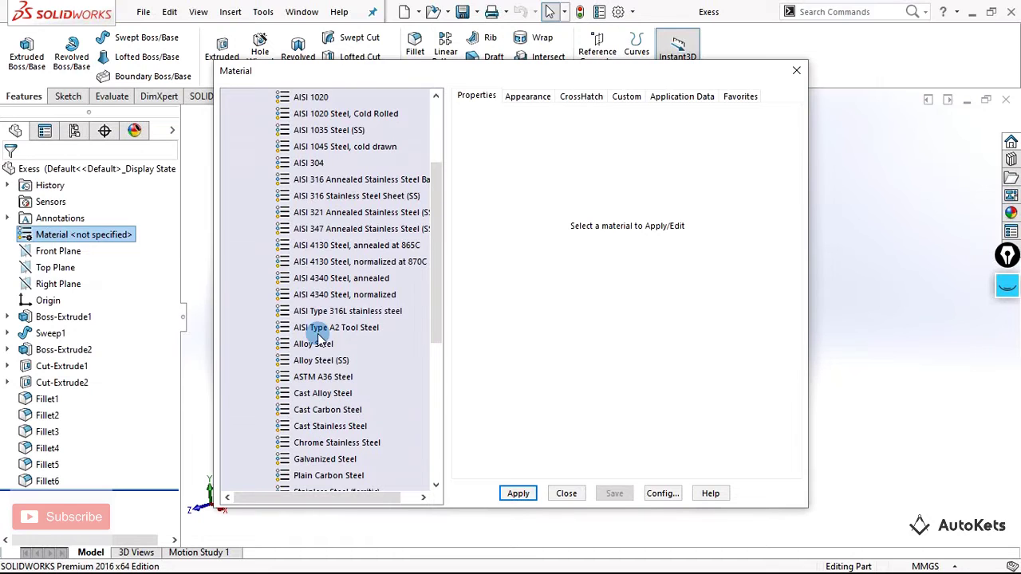
left_click(319, 295)
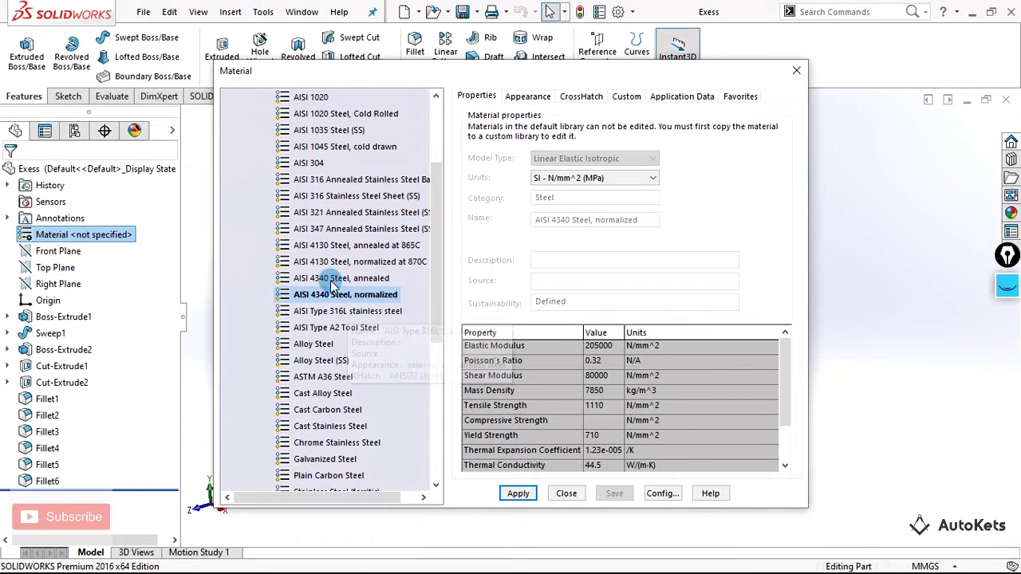
left_click(320, 246)
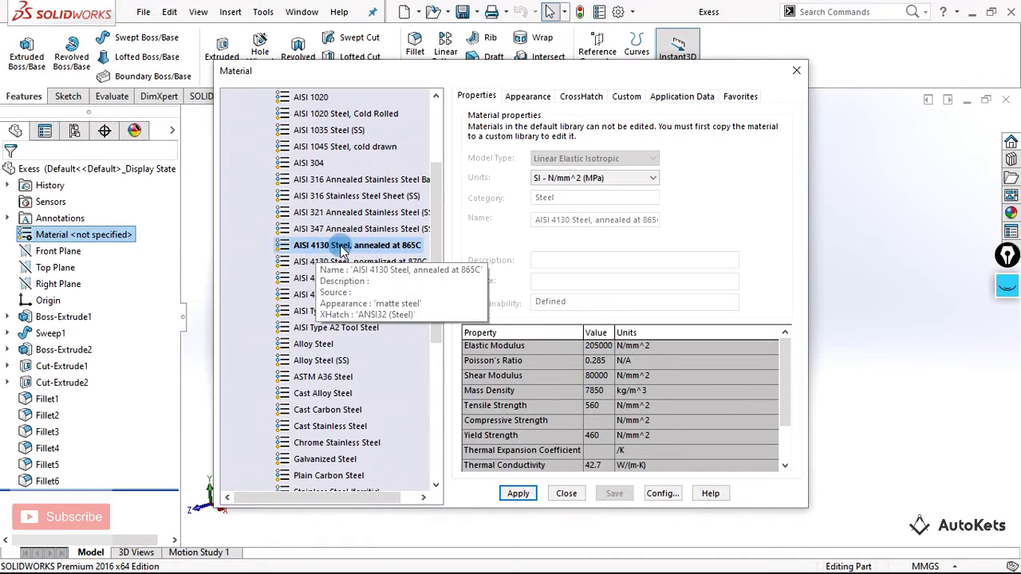
left_click(520, 494)
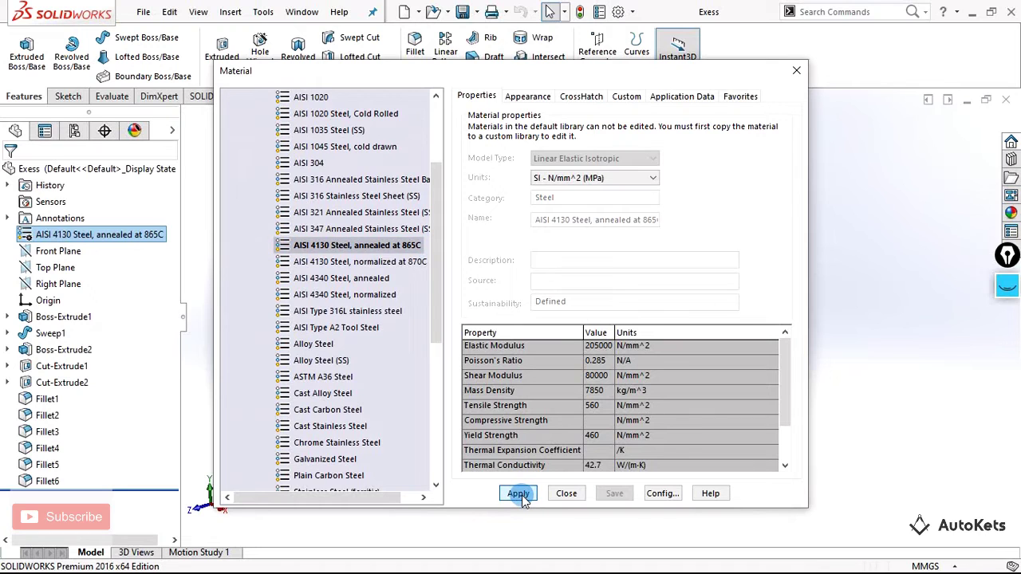
left_click(519, 494)
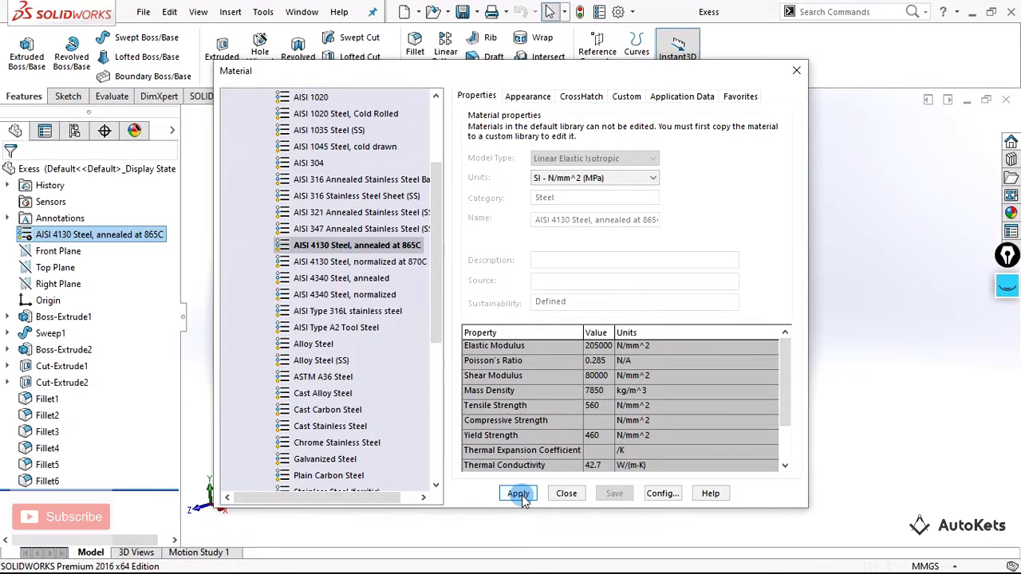
Change the bracket's material to Beryllium Copper, UNS C17000 from the Copper Alloys category and close the material library.
left_click(569, 495)
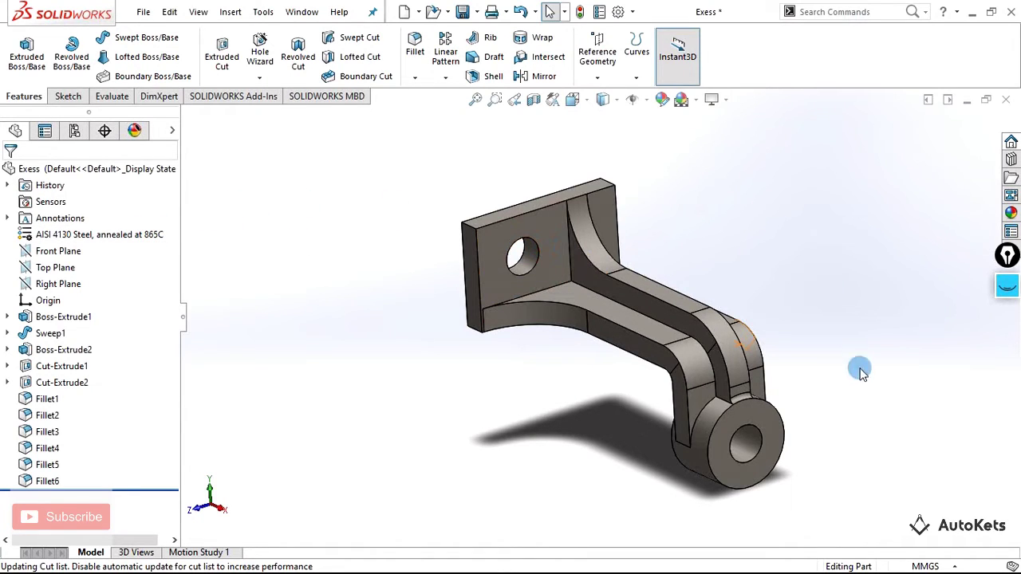
key("ctrl+Left")
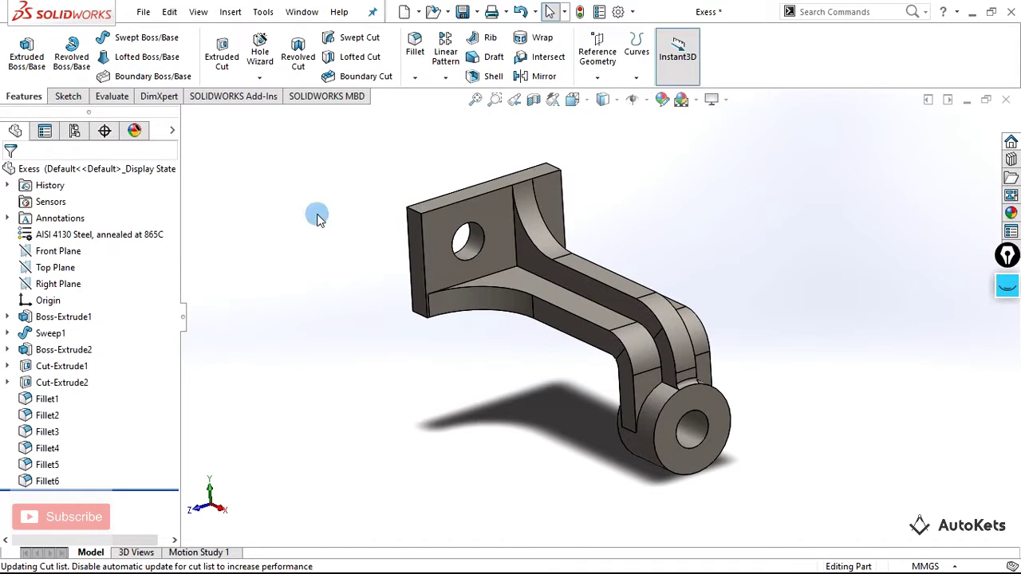
left_click(117, 236)
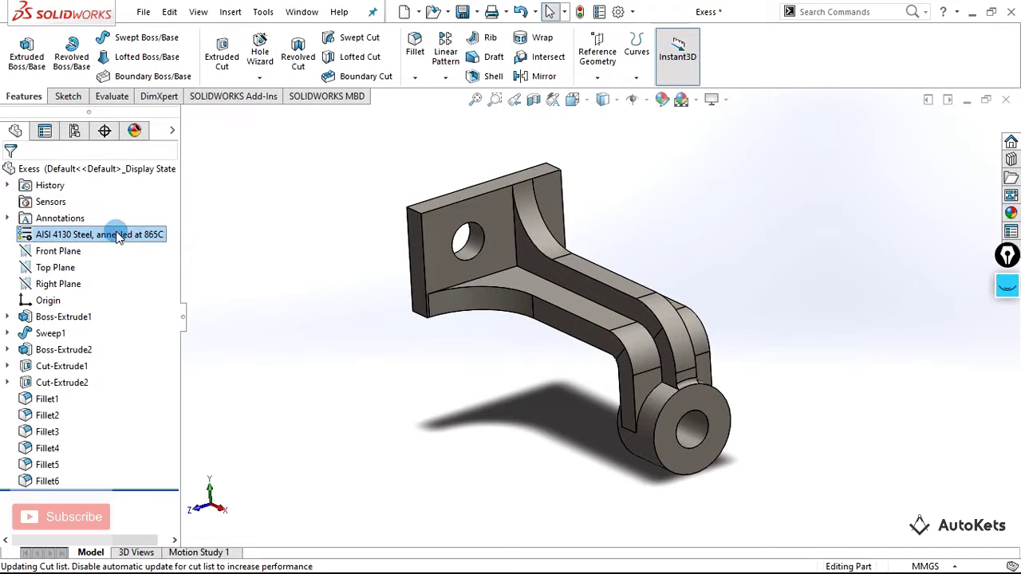
right_click(117, 231)
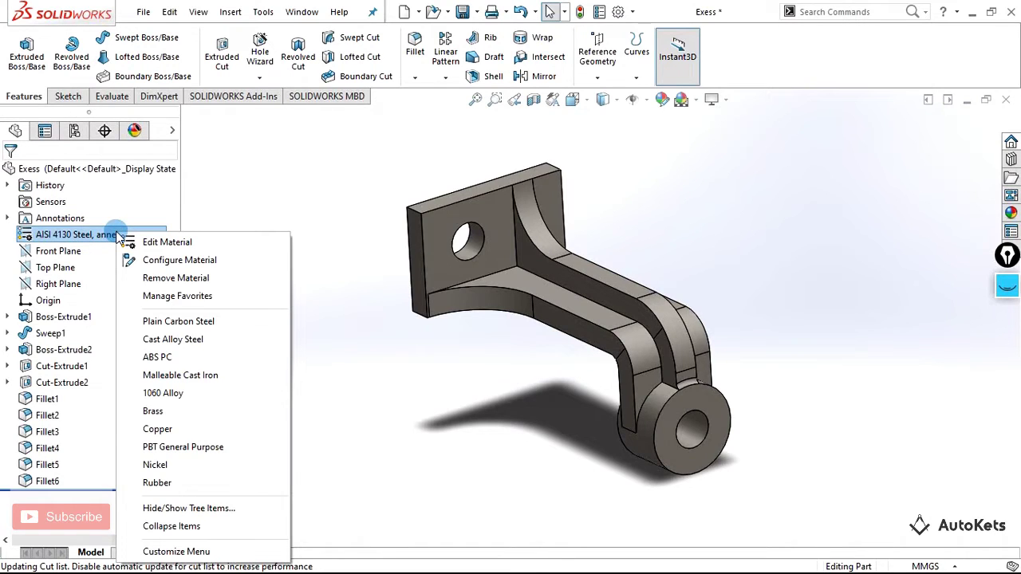
left_click(141, 242)
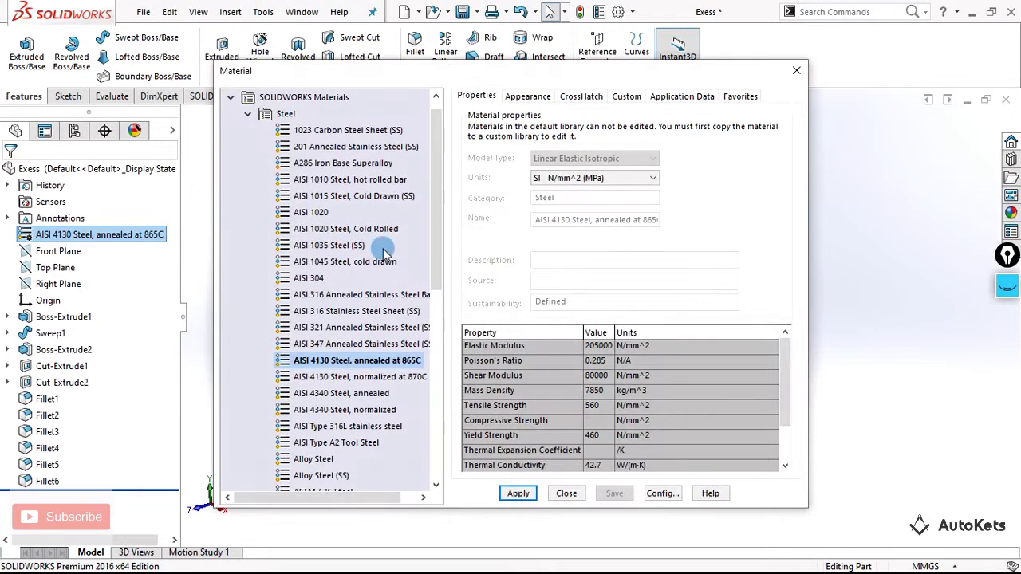
double_click(258, 116)
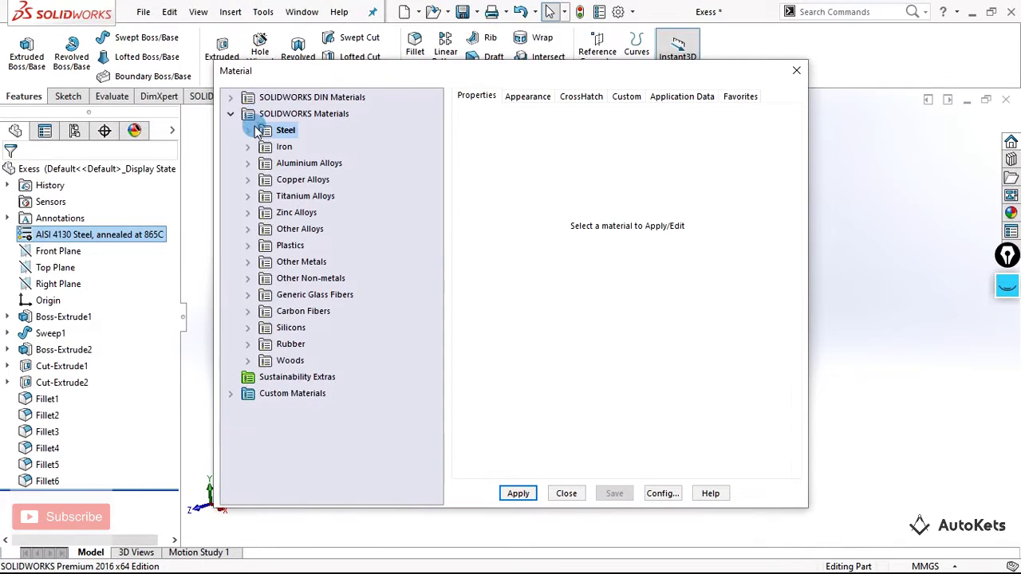
double_click(255, 184)
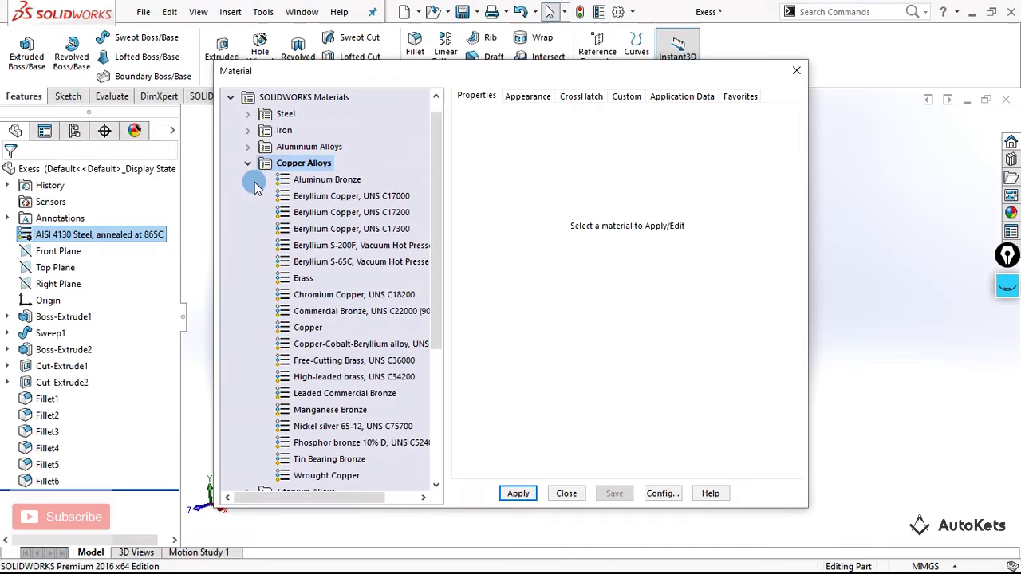
left_click(319, 194)
mouse_move(298, 203)
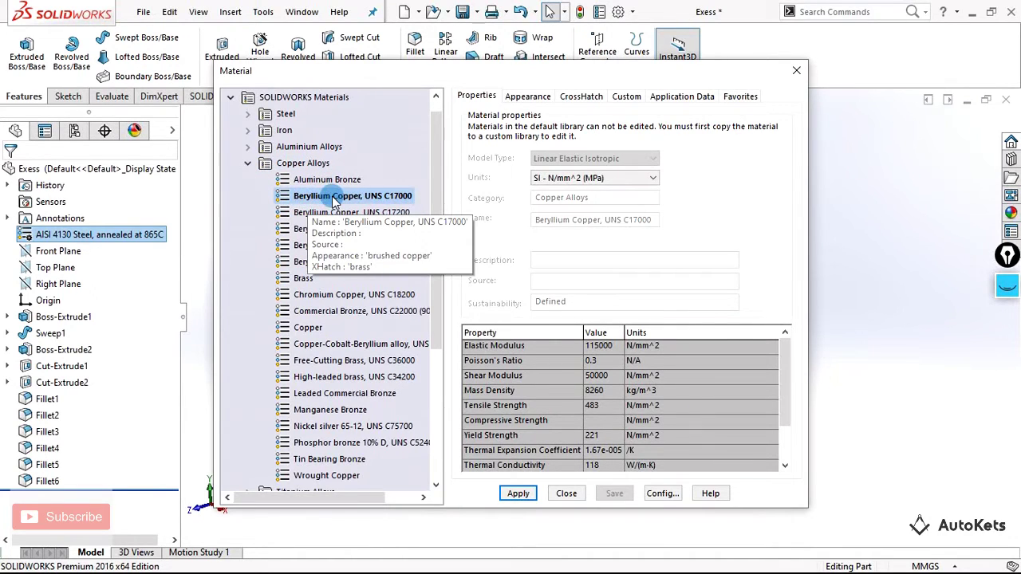
left_click(518, 493)
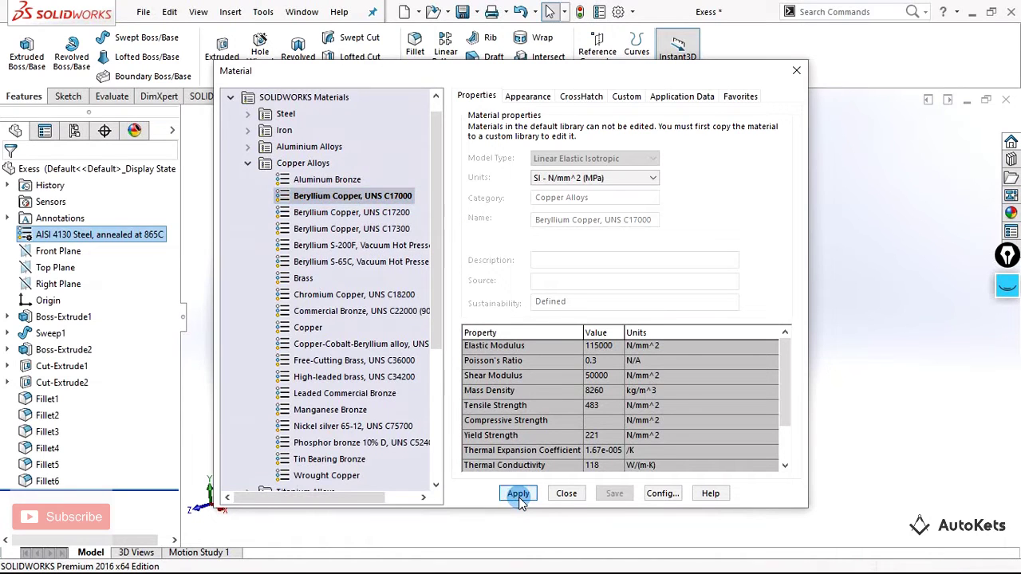
left_click(566, 494)
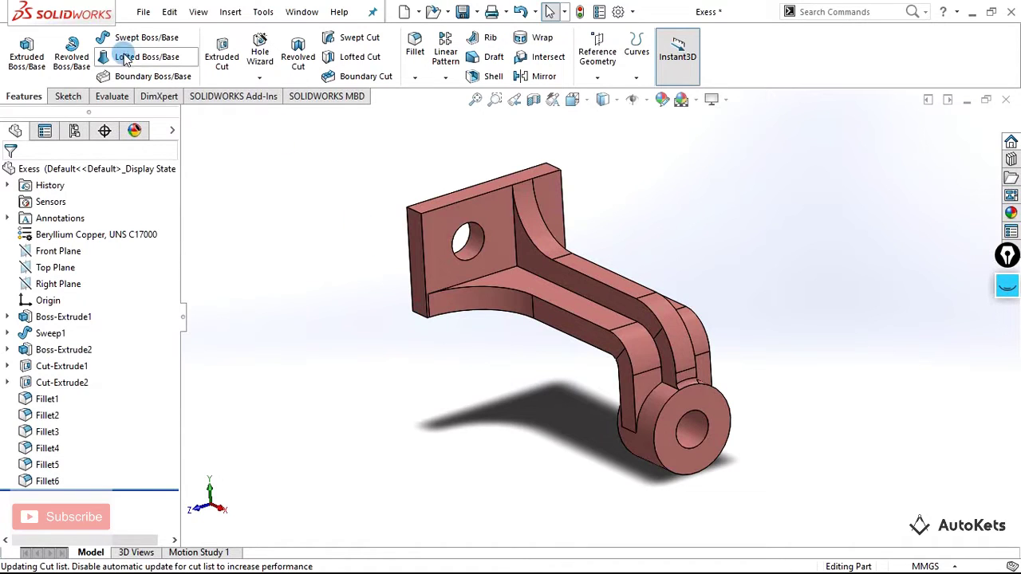
Calculate the mass properties of the bracket and reposition the report window beside the model.
left_click(107, 97)
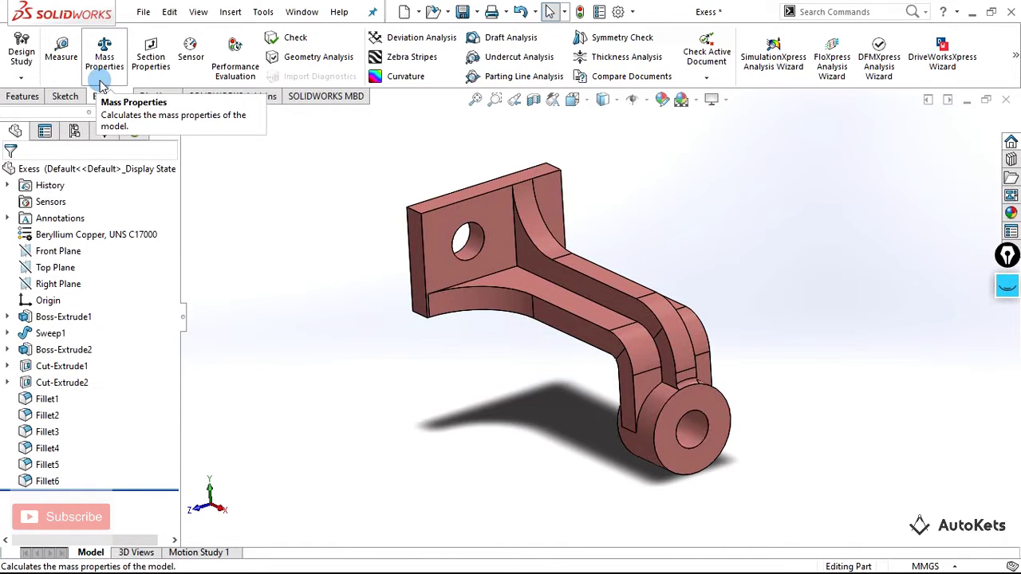
left_click(103, 78)
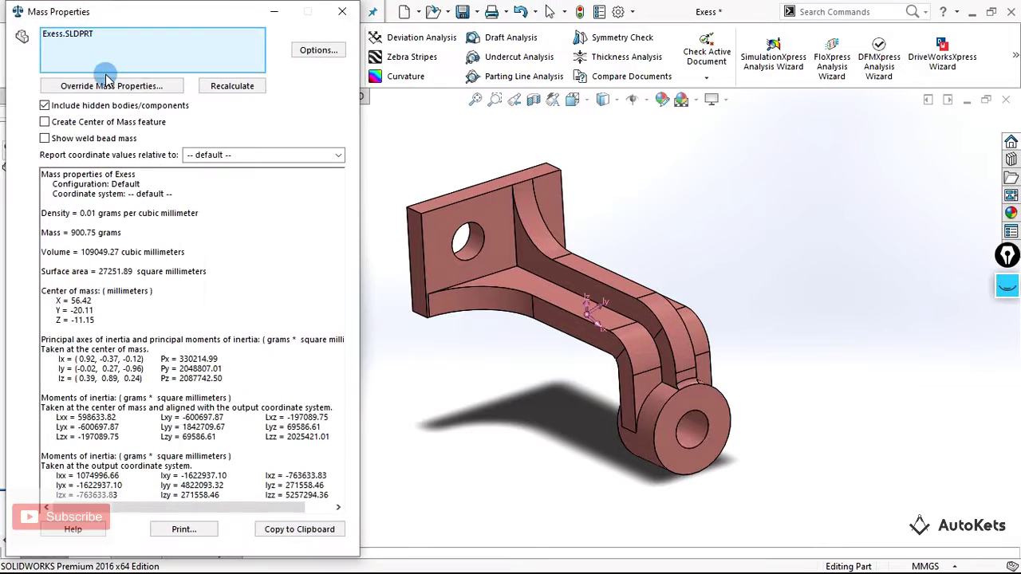
left_click_drag(83, 15, 251, 14)
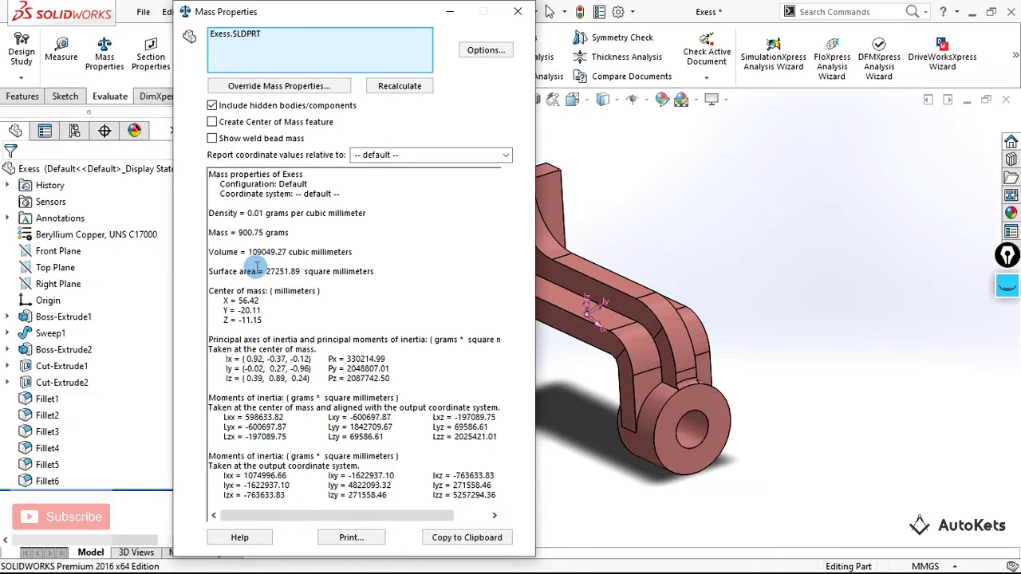
left_click_drag(397, 11, 308, 12)
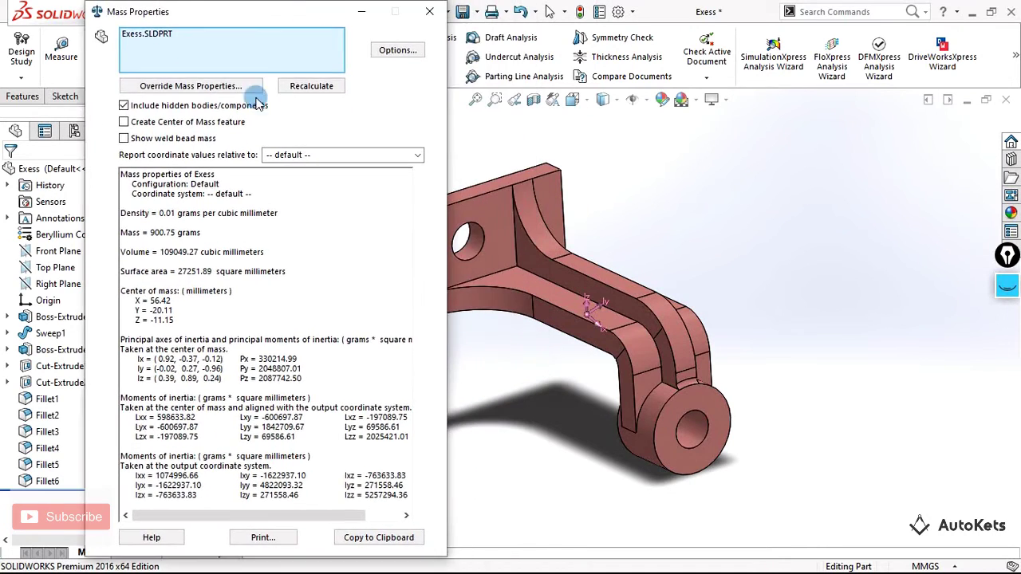
Examine the density and mass entries in the mass properties report.
left_click_drag(120, 213, 215, 214)
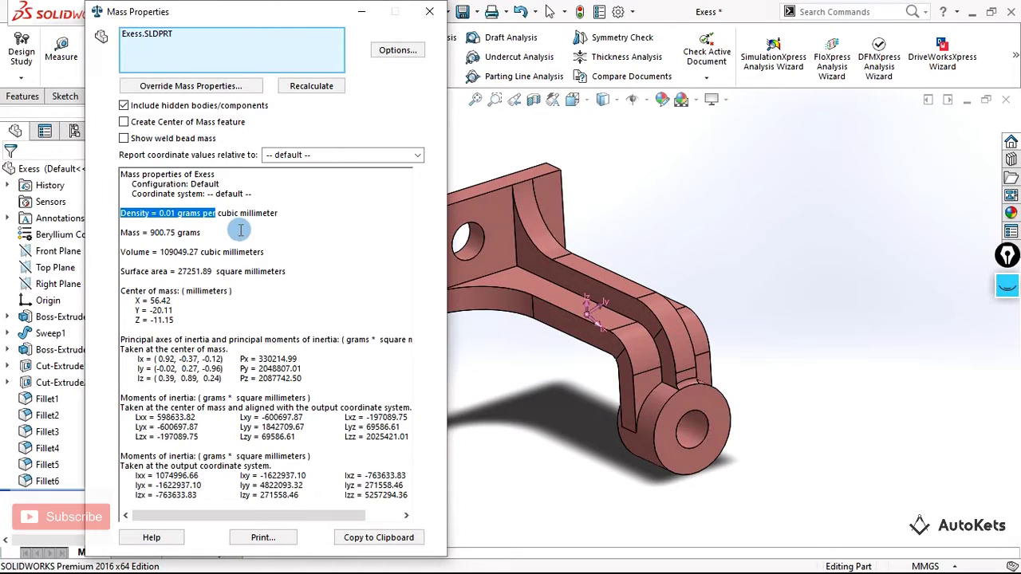
left_click(247, 232)
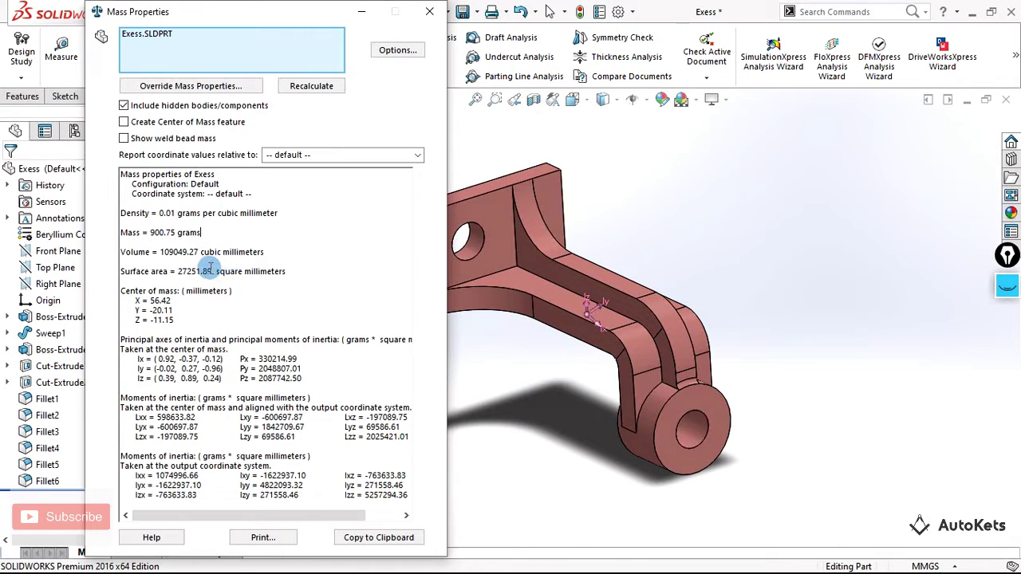
left_click_drag(159, 213, 280, 214)
left_click(240, 234)
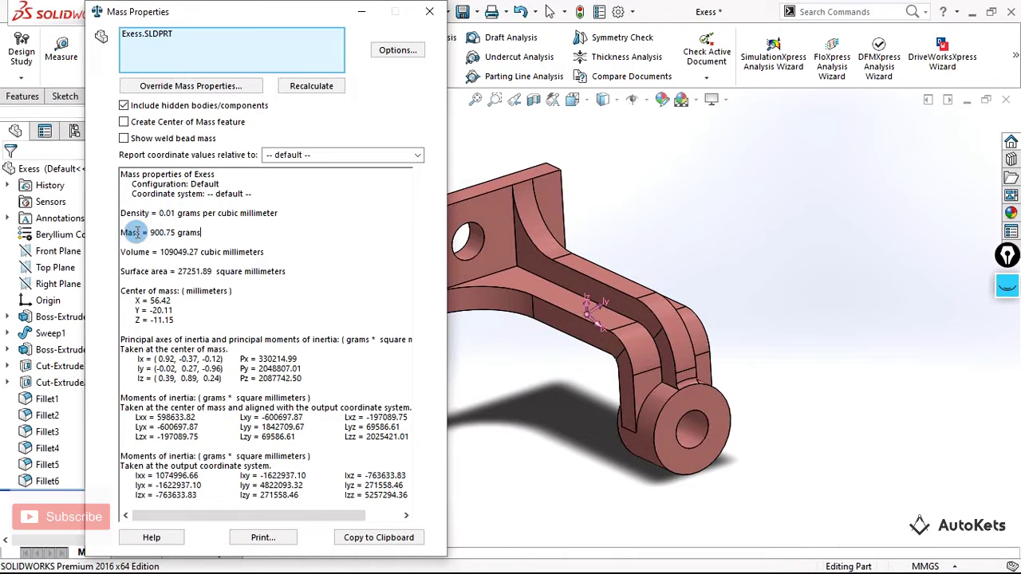
left_click_drag(150, 232, 261, 231)
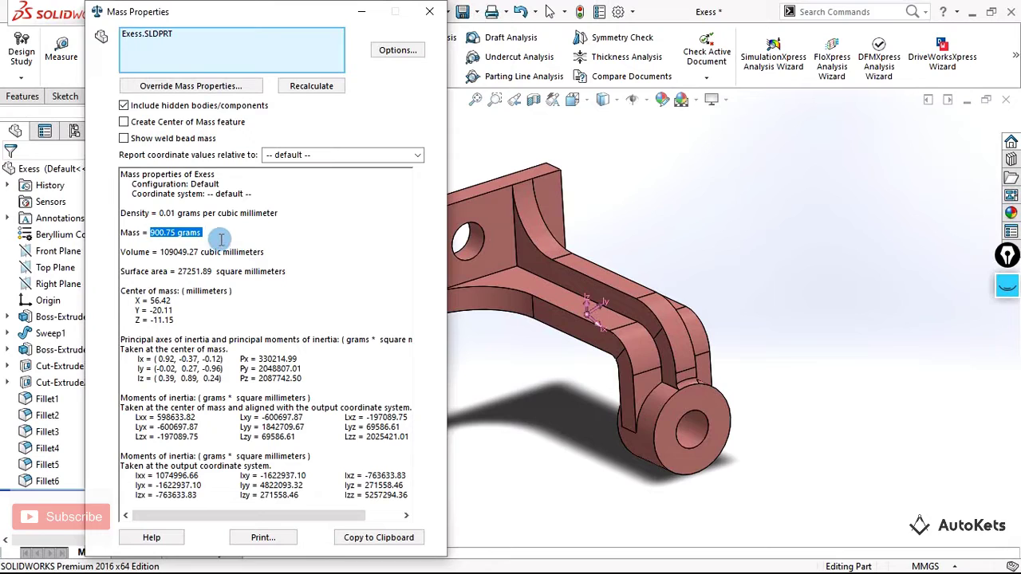
left_click_drag(158, 213, 283, 214)
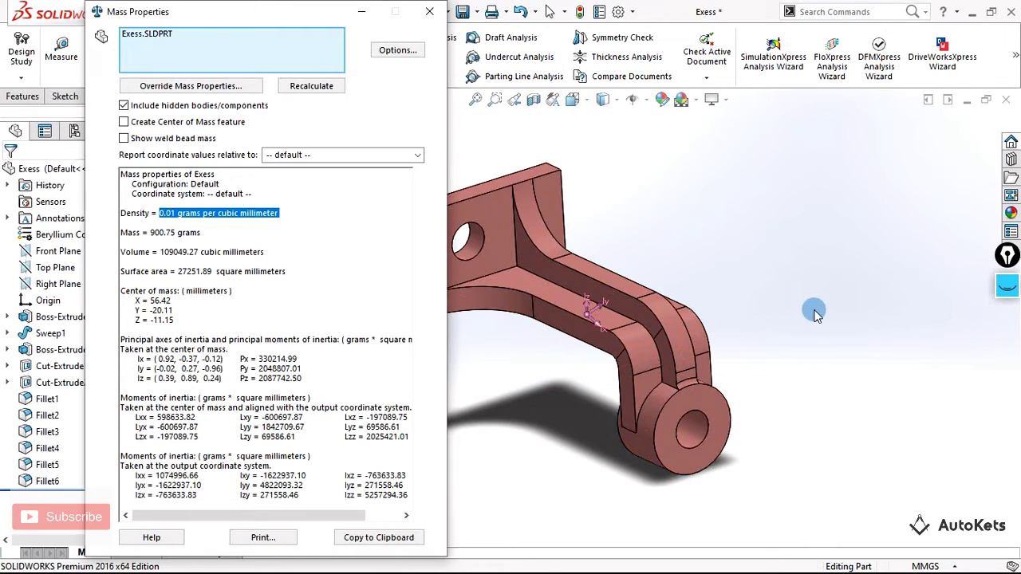
Handwrite the formula d = m/V over the viewport with an arrow from V to d, circle m, and clear the ink.
left_click(1007, 284)
left_click(1006, 331)
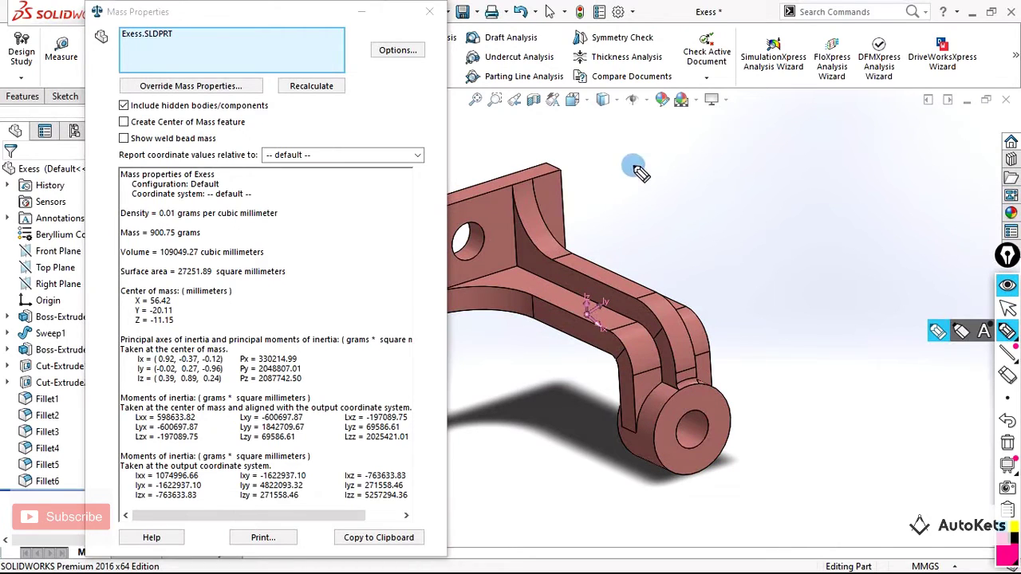
mouse_move(639, 164)
left_mouse_down()
mouse_move(666, 182)
mouse_move(688, 158)
left_mouse_up()
mouse_move(692, 138)
left_mouse_down()
mouse_move(689, 181)
mouse_move(749, 159)
mouse_move(770, 174)
mouse_move(790, 152)
mouse_move(822, 144)
mouse_move(830, 171)
left_mouse_up()
left_click_drag(775, 189, 852, 188)
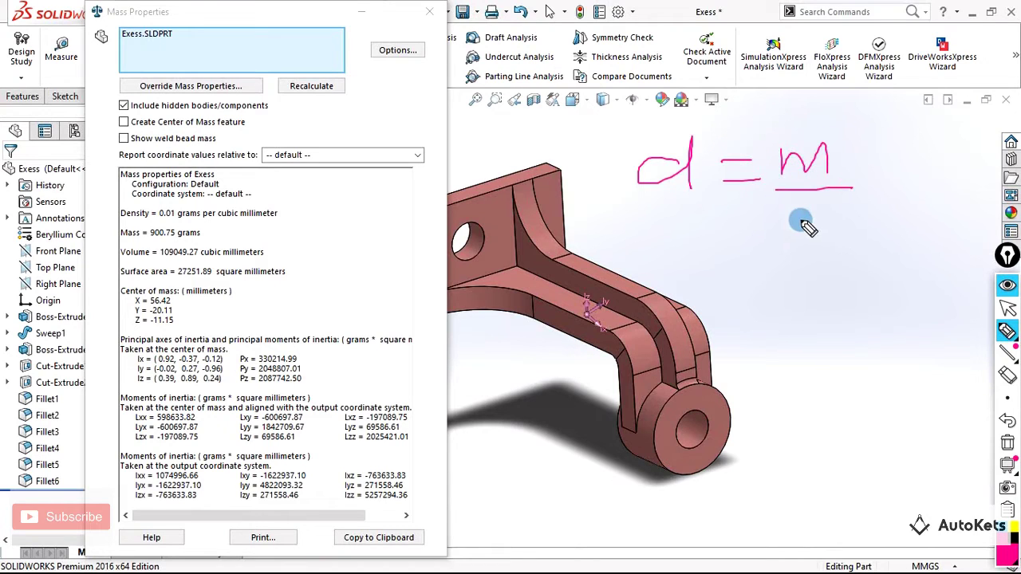
mouse_move(798, 212)
left_mouse_down()
mouse_move(831, 211)
mouse_move(817, 242)
mouse_move(787, 255)
mouse_move(698, 228)
mouse_move(681, 204)
mouse_move(708, 210)
left_mouse_up()
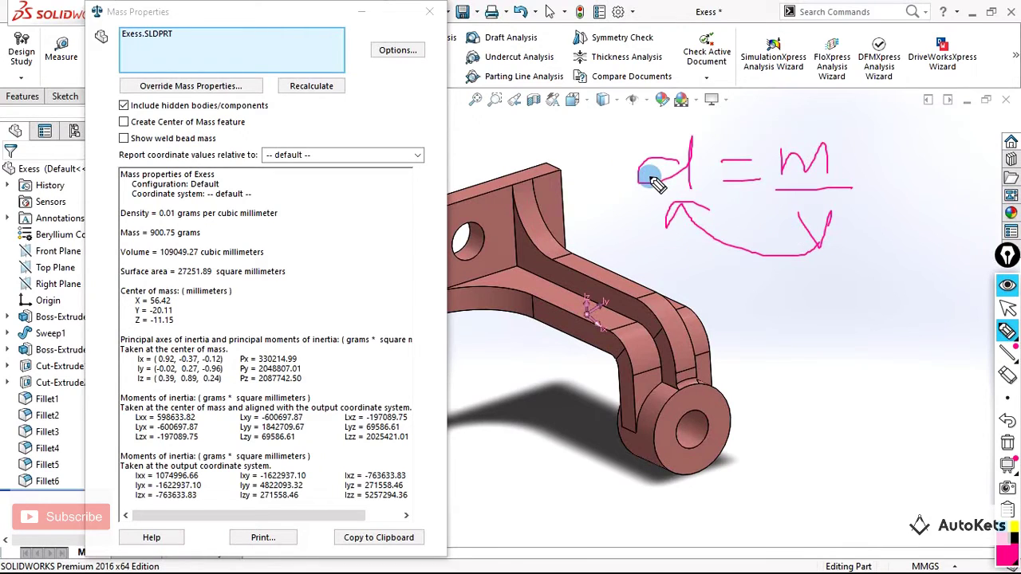
mouse_move(831, 163)
left_mouse_down()
mouse_move(797, 126)
mouse_move(774, 147)
mouse_move(811, 195)
left_mouse_up()
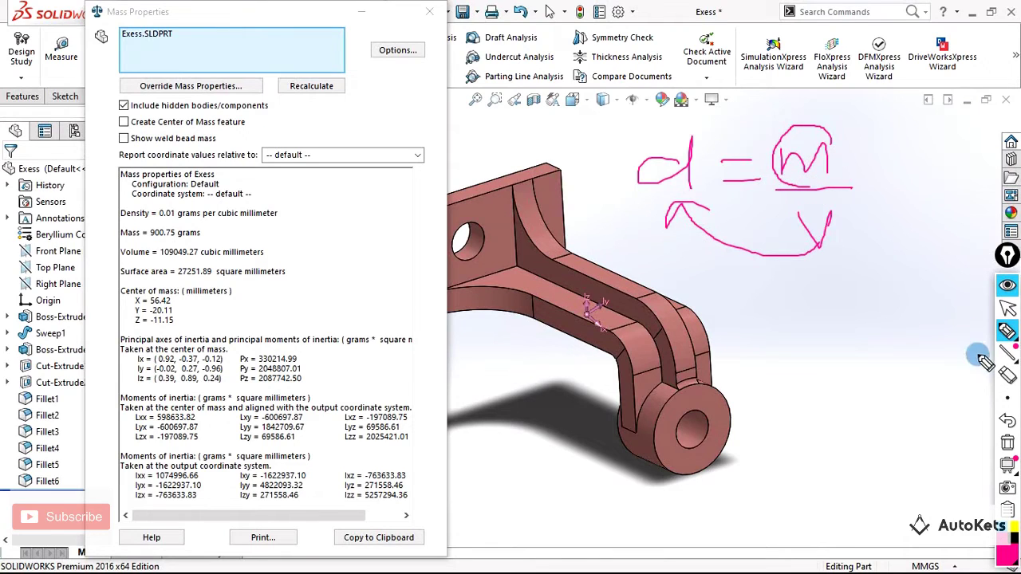
left_click(1007, 442)
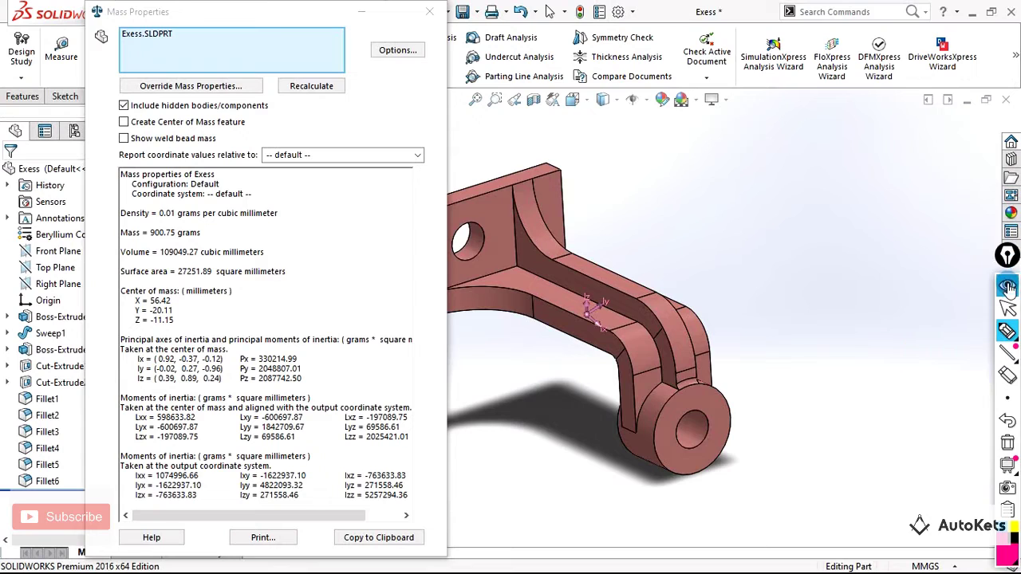
Examine the volume and the center of mass coordinates in the mass properties report.
left_click(156, 252)
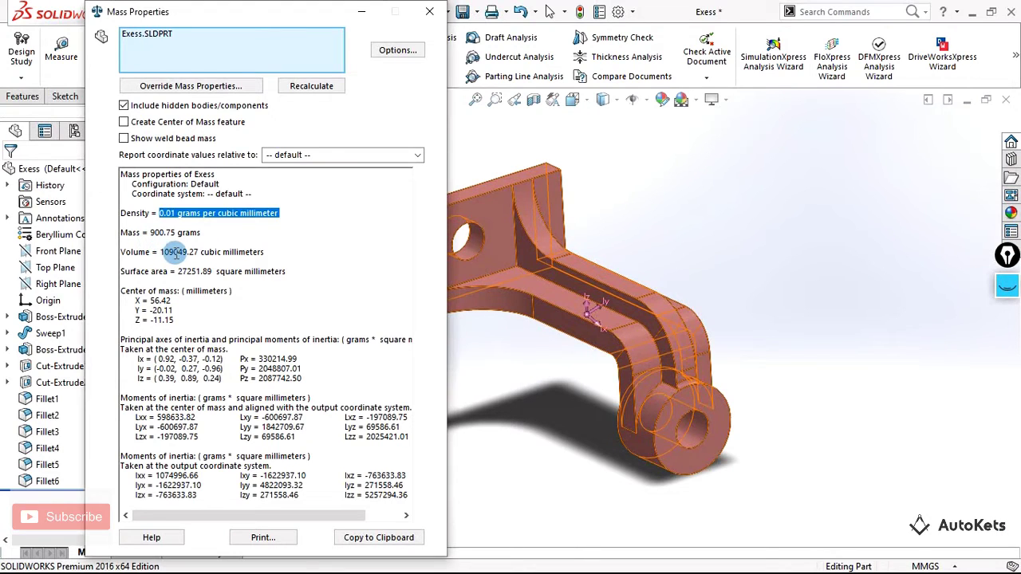
left_click_drag(160, 252, 282, 253)
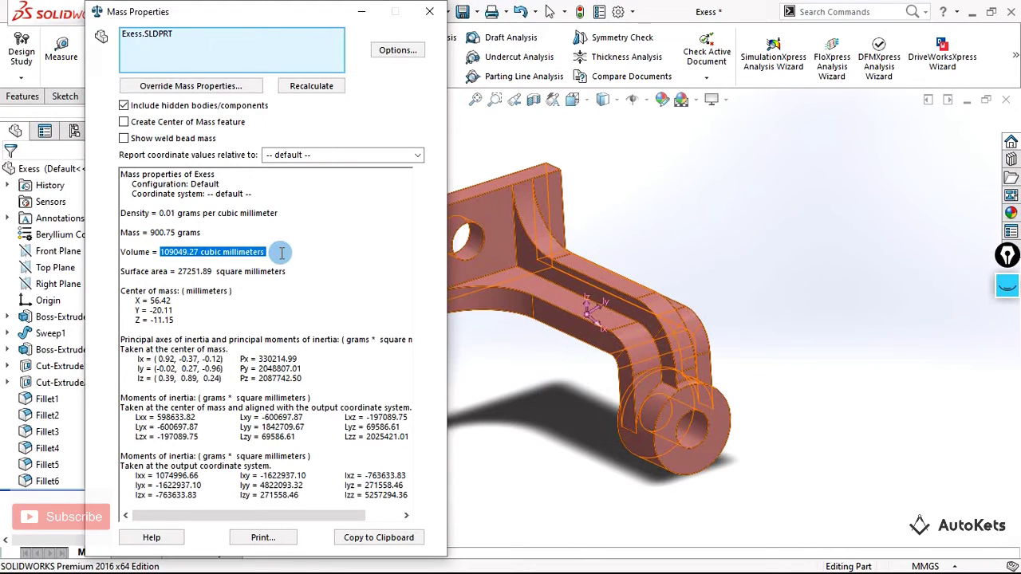
left_click(282, 253)
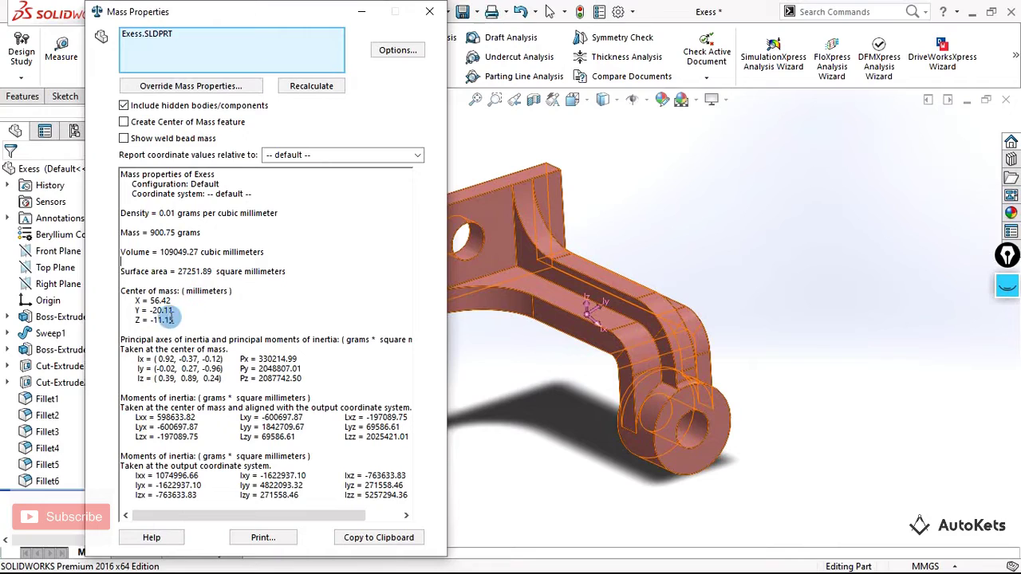
left_click(184, 321)
left_click_drag(183, 321, 122, 290)
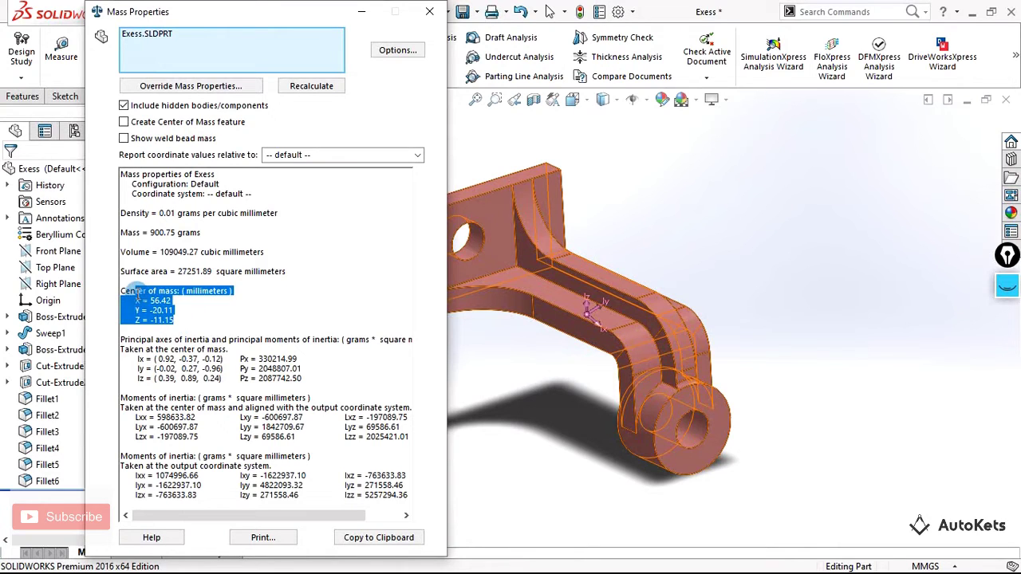
left_click(173, 313)
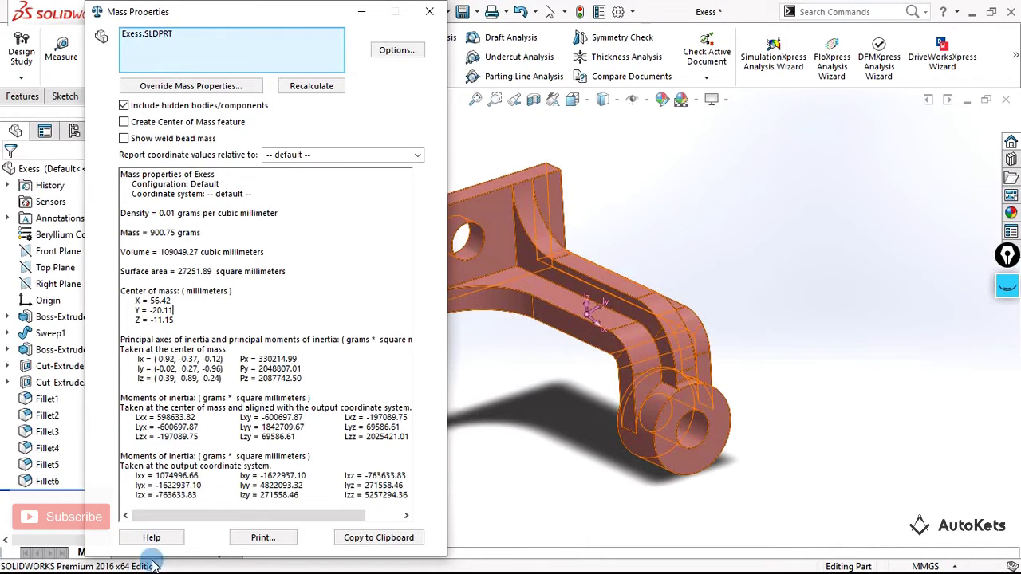
View and cancel the report's print settings, and copy the mass properties to the clipboard.
left_click(253, 538)
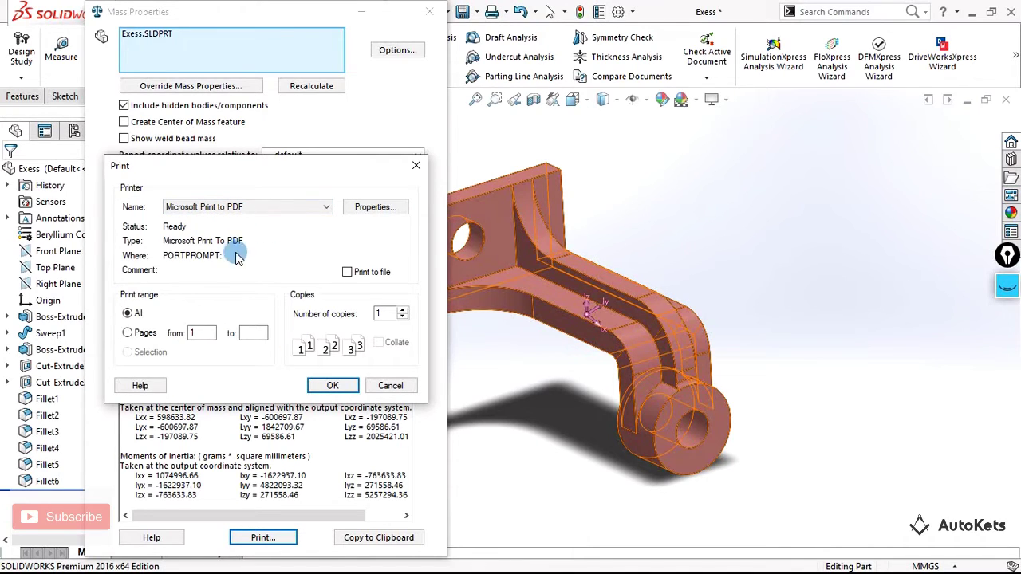
left_click(385, 386)
left_click(378, 537)
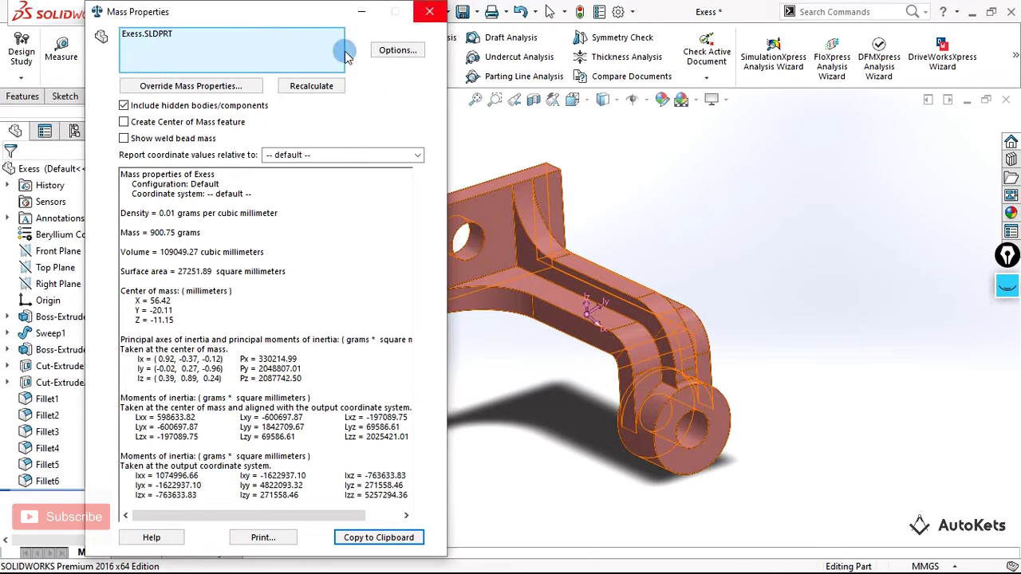
Review the bracket's mass once more against its assigned material and close the mass properties report.
left_click_drag(149, 232, 202, 233)
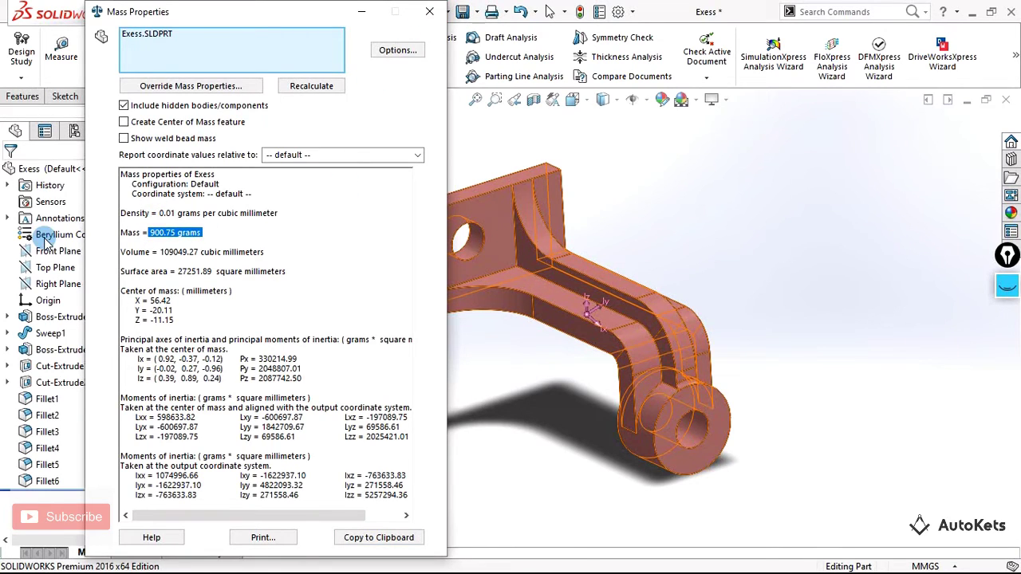
left_click(222, 252)
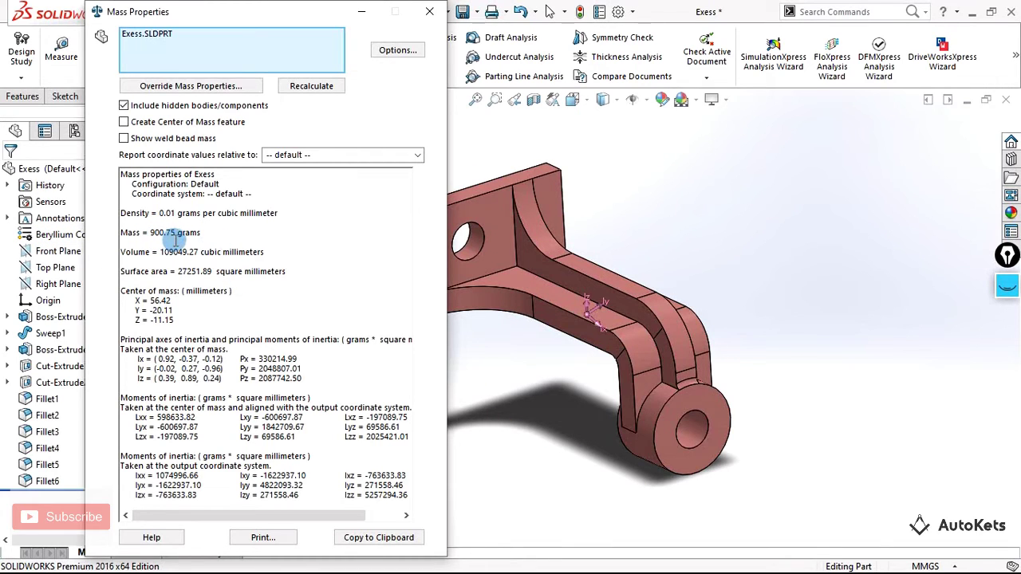
left_click(429, 11)
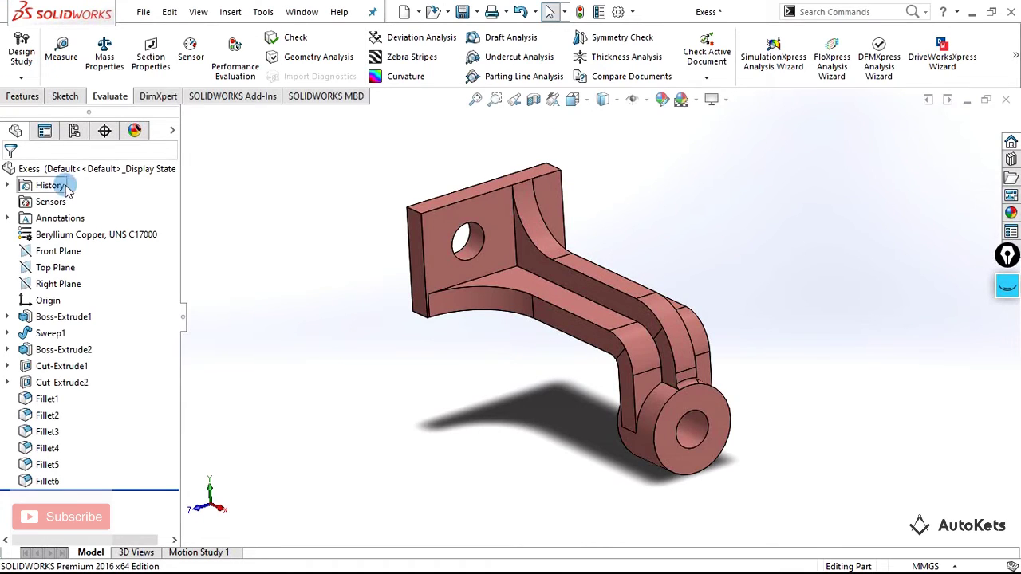
Replace the bracket's Beryllium Copper material with ABS from the Plastics category and close the material library.
right_click(72, 235)
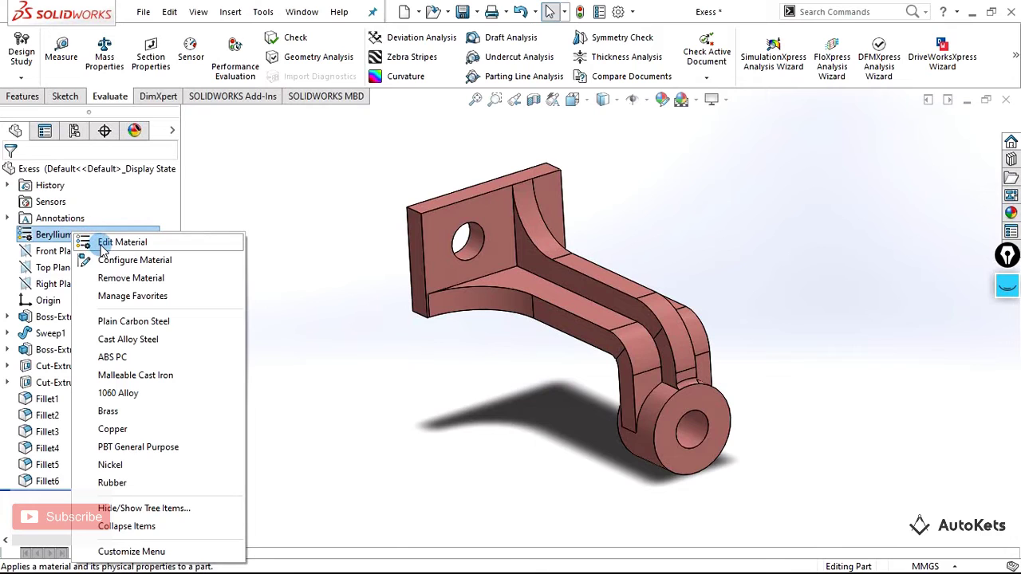
left_click(102, 246)
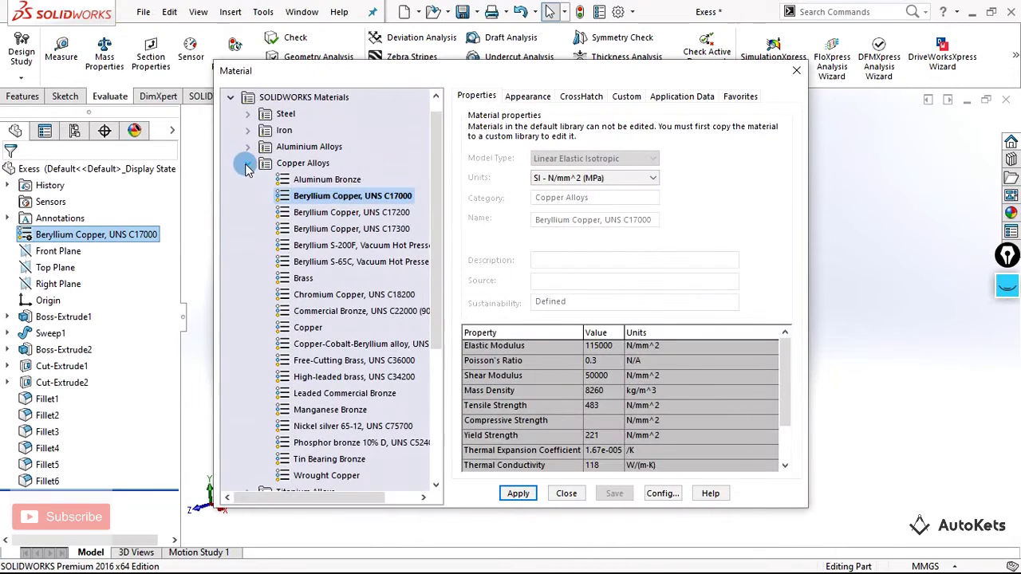
left_click(246, 164)
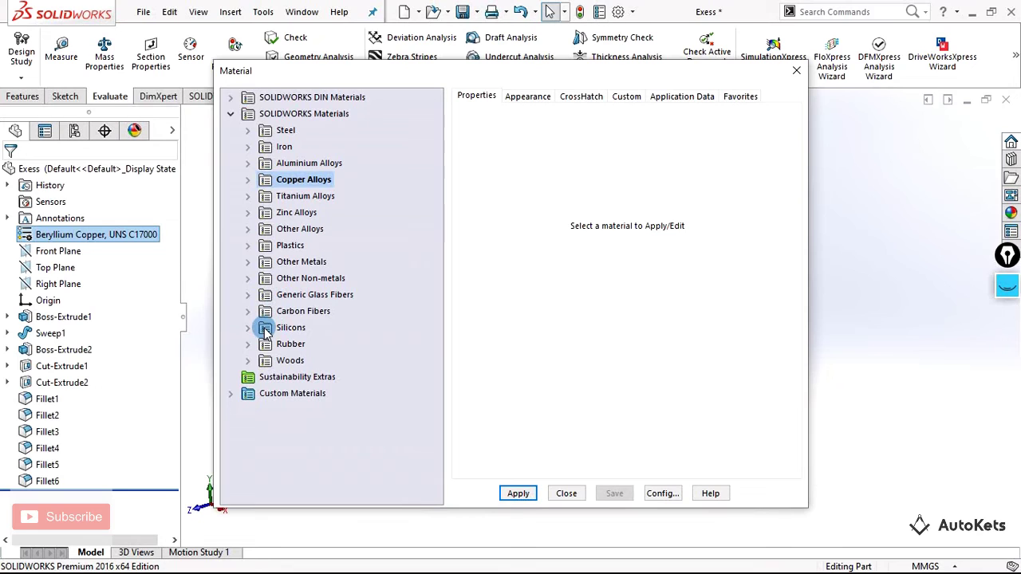
left_click(247, 245)
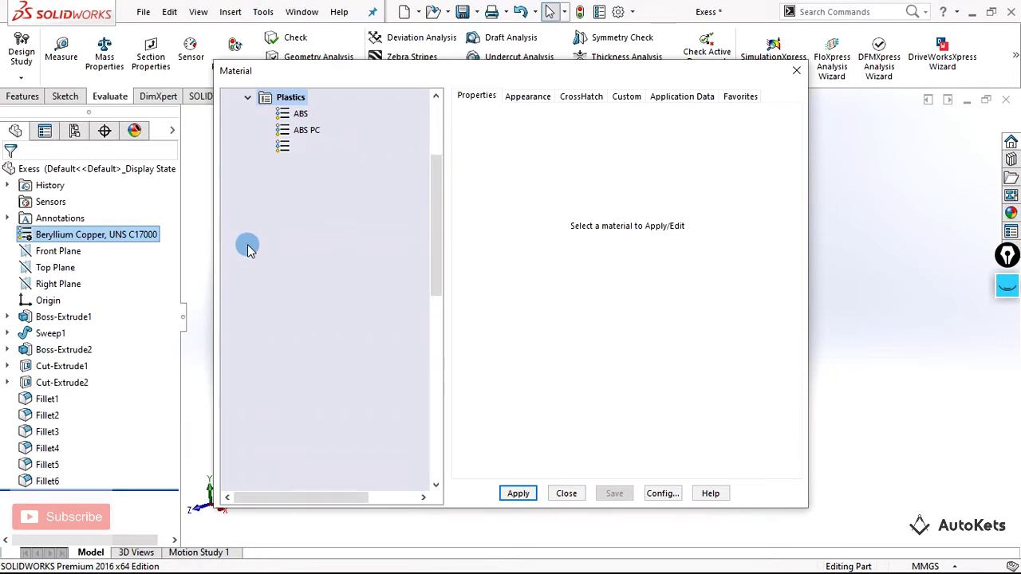
left_click(320, 245)
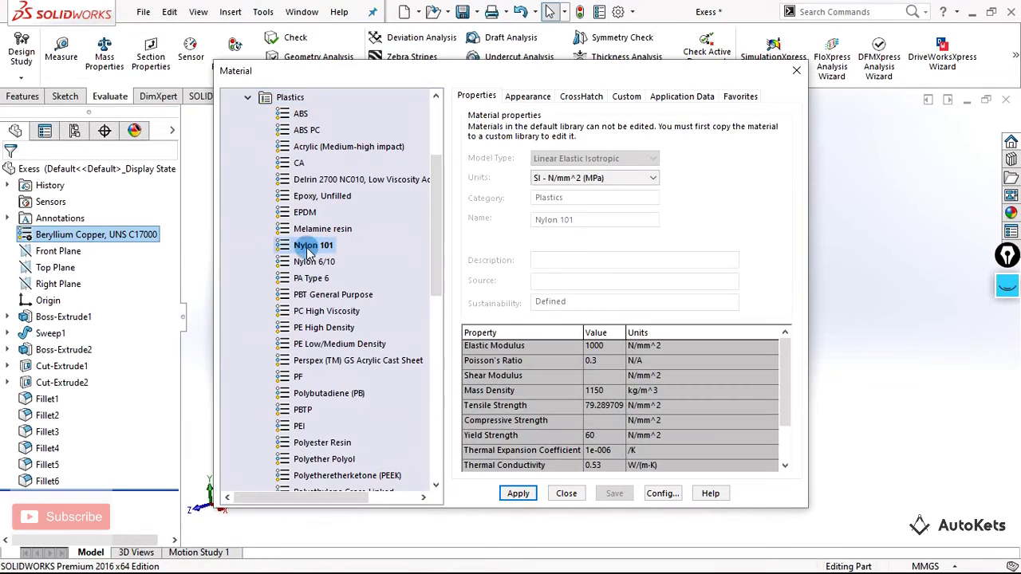
left_click(301, 114)
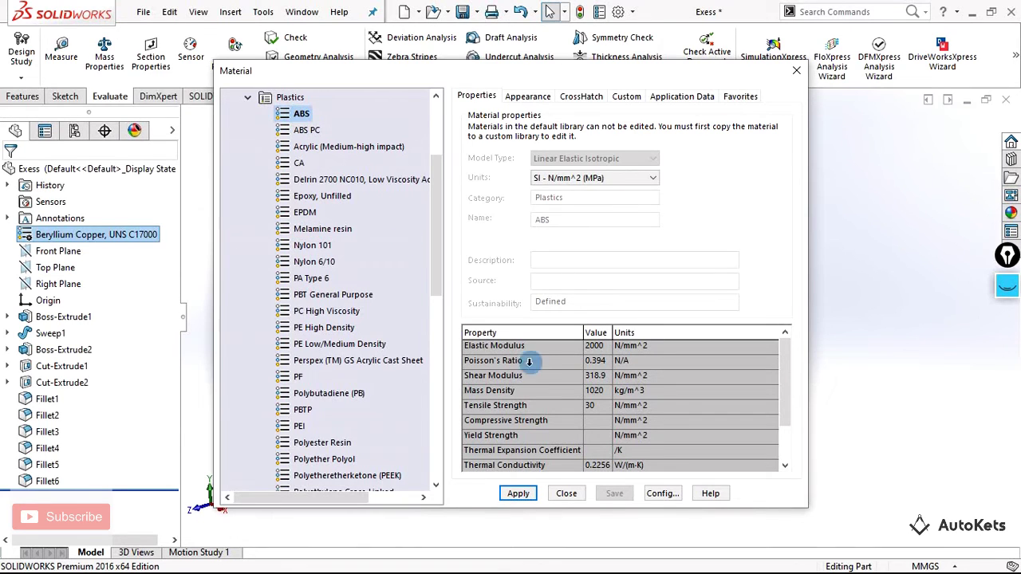
left_click(517, 493)
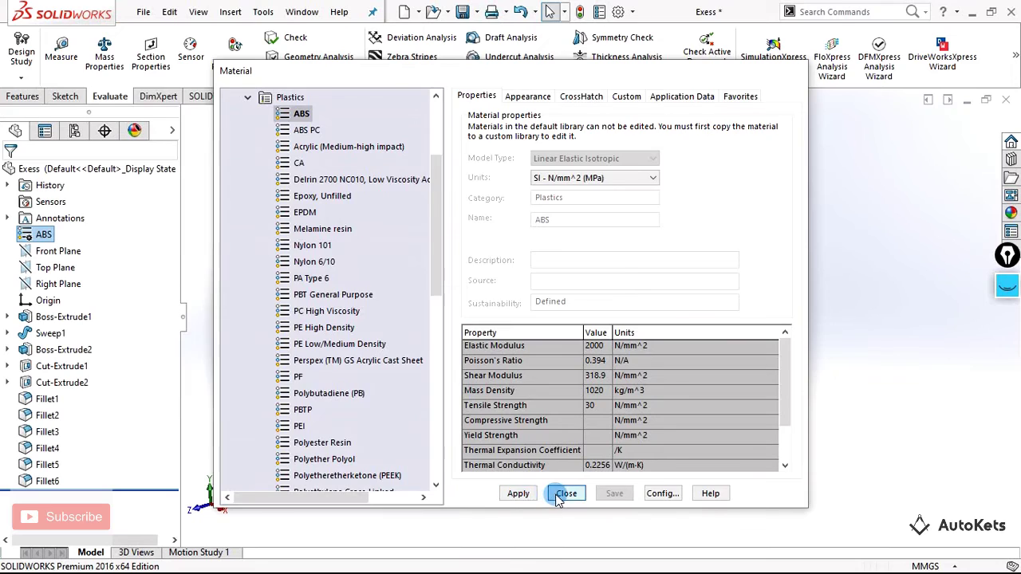
left_click(562, 494)
Calculate the mass properties of the ABS bracket, review its mass, and close the report.
middle_click_drag(528, 326, 515, 358)
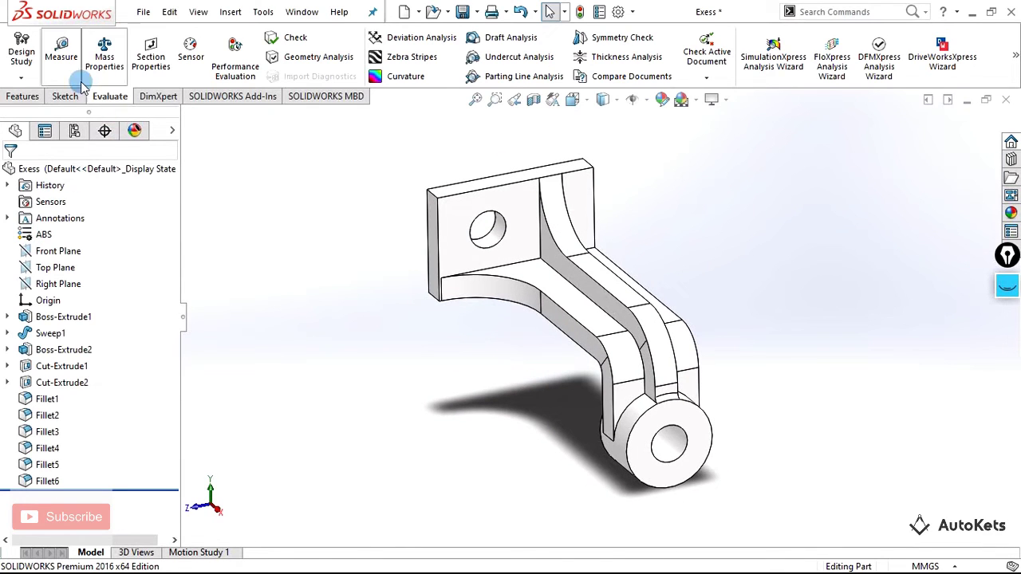
left_click(104, 56)
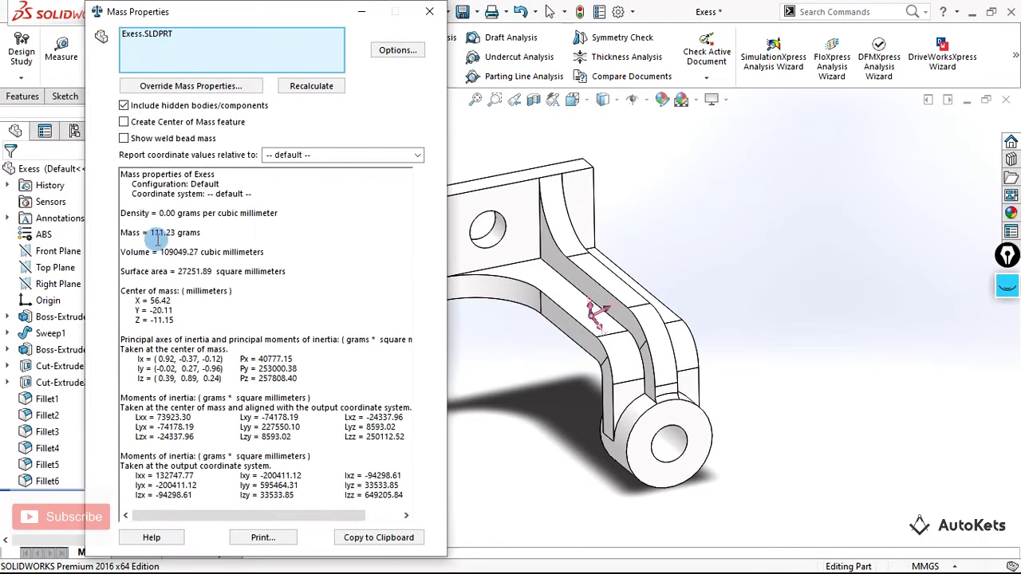
left_click_drag(121, 232, 206, 232)
left_click(202, 232)
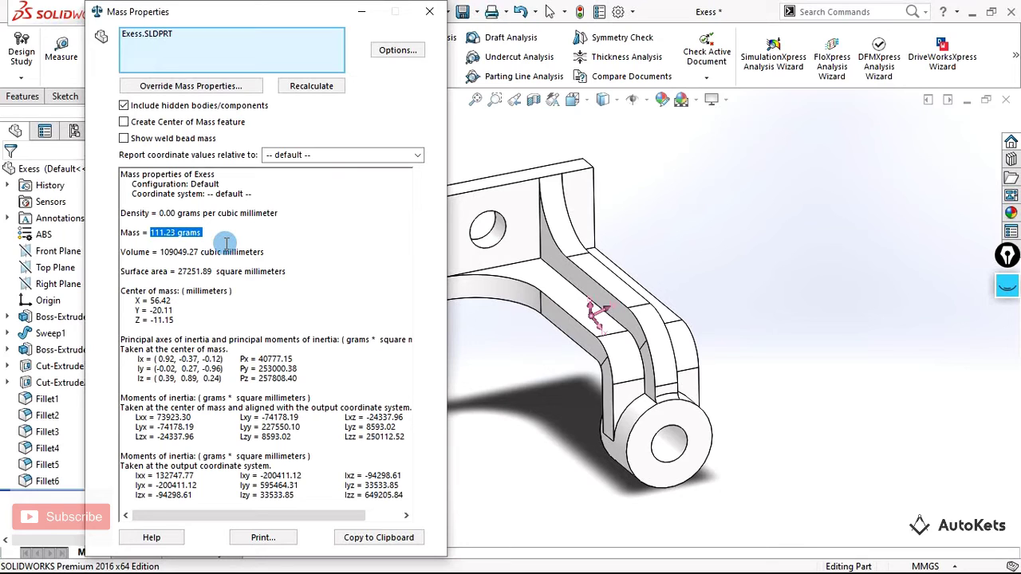
left_click(429, 11)
Change the bracket's material to Gray Cast Iron from the Iron category and close the material library.
right_click(43, 234)
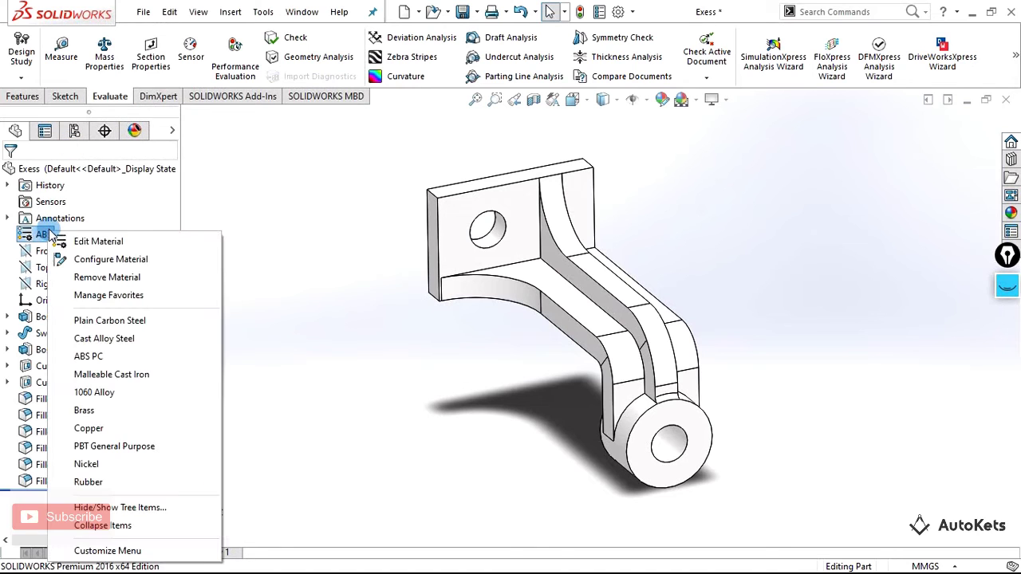
left_click(83, 241)
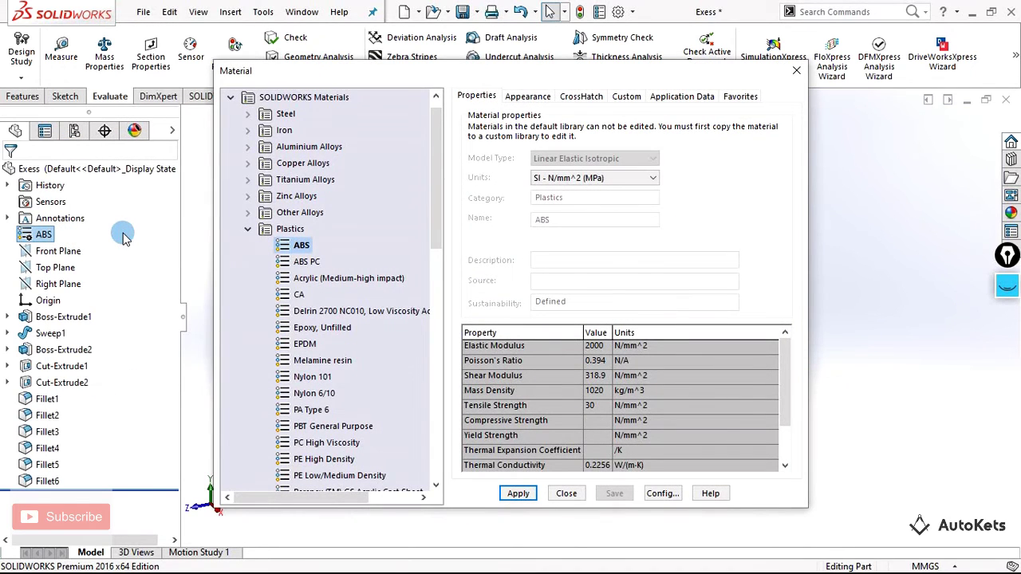
left_click(247, 228)
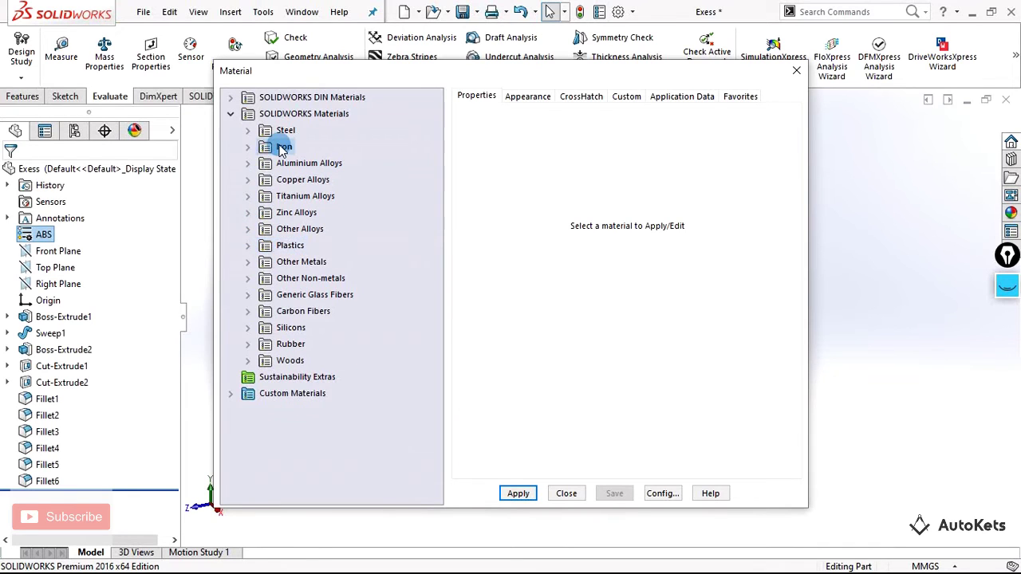
left_click(283, 148)
left_click(247, 147)
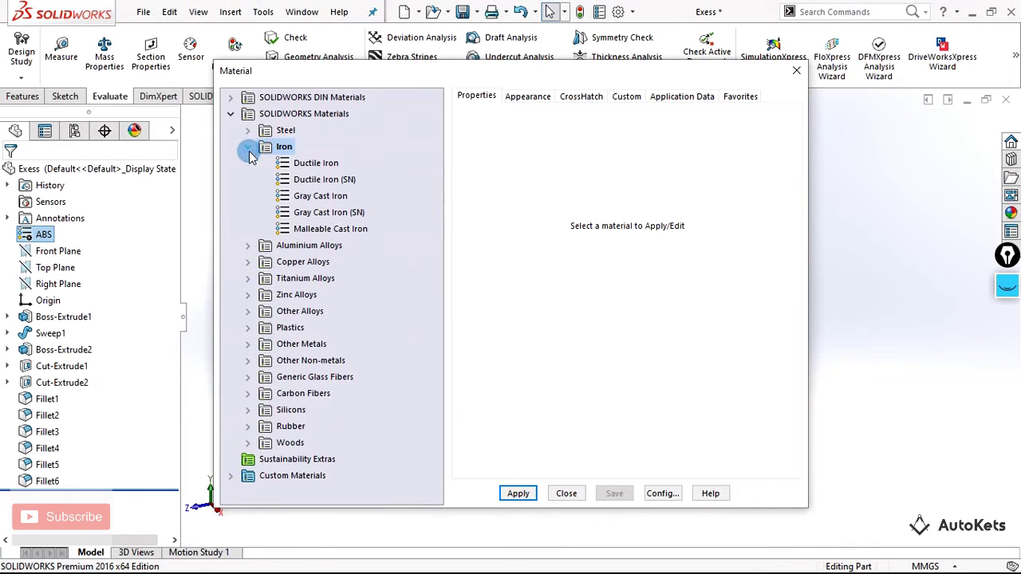
left_click(304, 196)
left_click(518, 493)
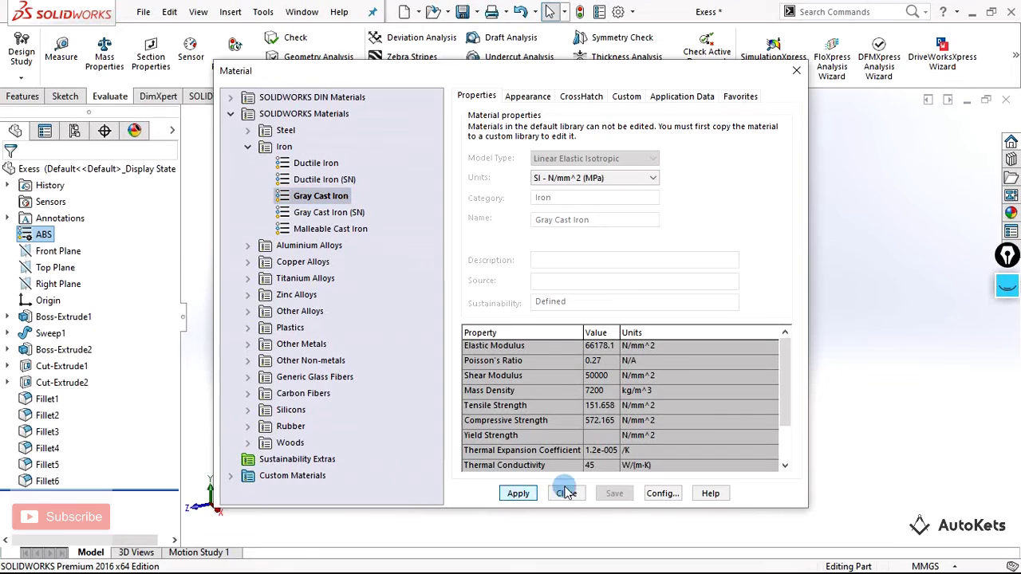
left_click(566, 491)
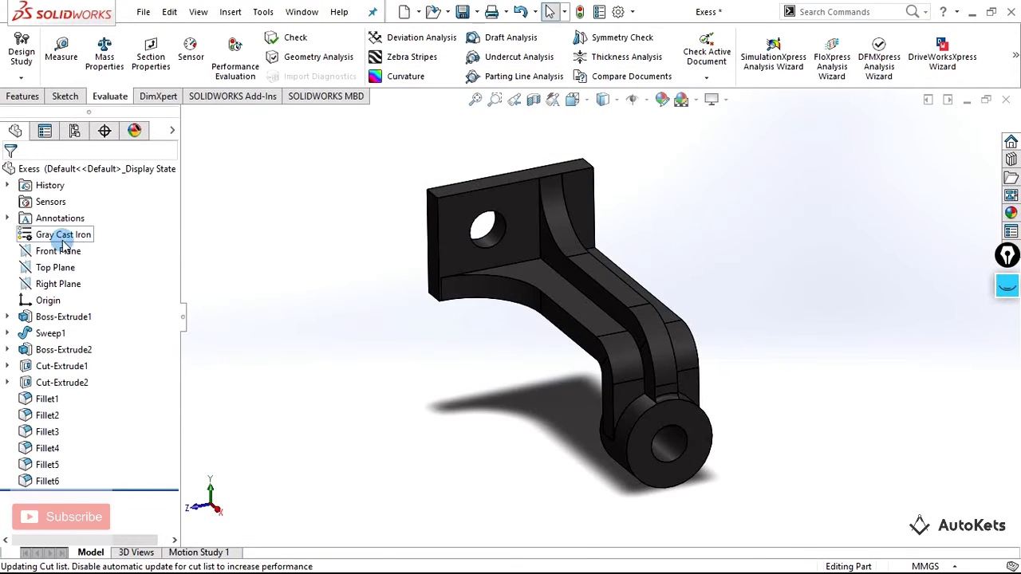
Calculate the mass properties of the Gray Cast Iron bracket and check its mass.
mouse_move(504, 378)
middle_mouse_down()
mouse_move(545, 342)
mouse_move(510, 375)
middle_mouse_up()
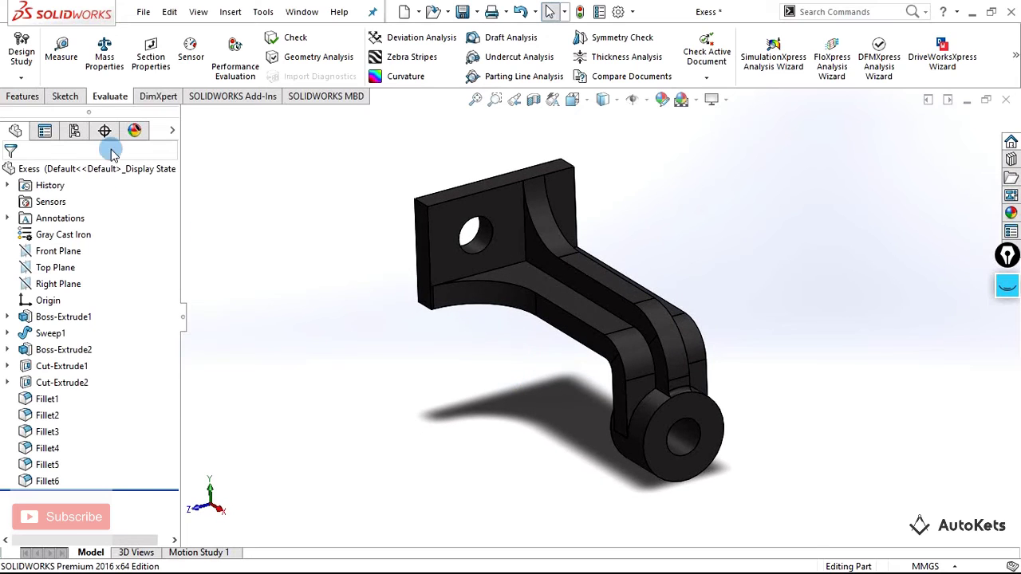
left_click(105, 52)
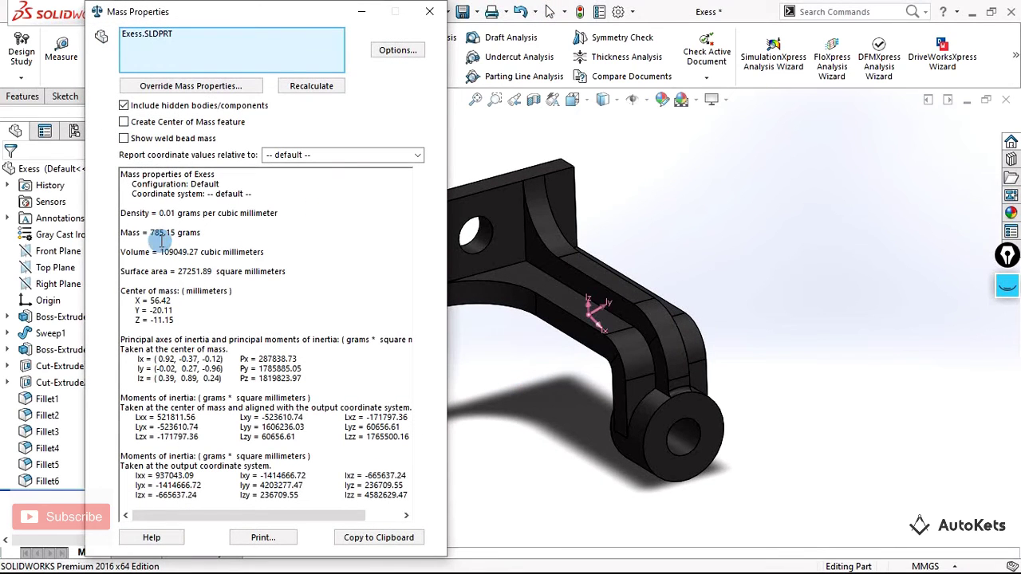
left_click_drag(150, 232, 203, 233)
left_click(236, 235)
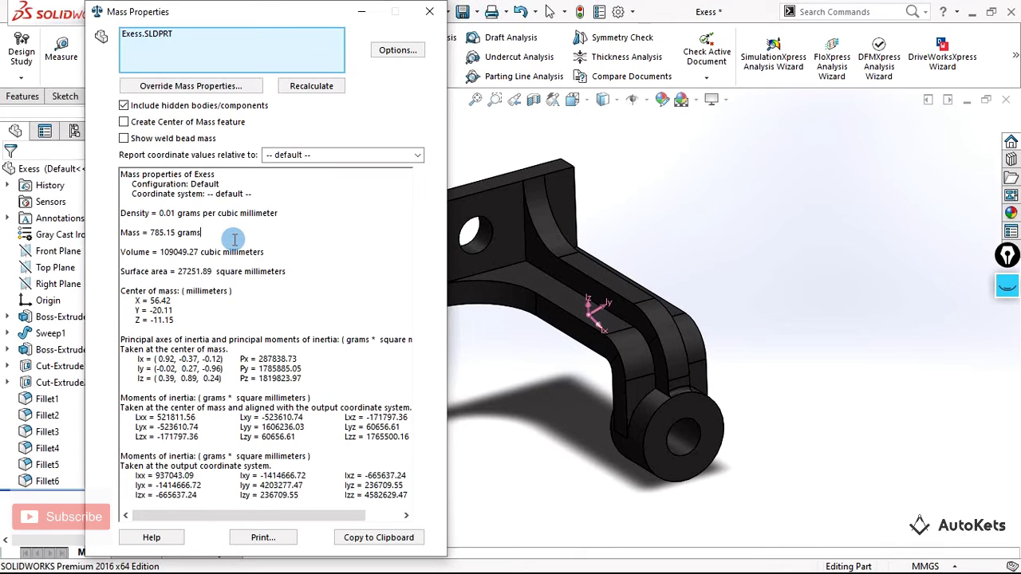
left_click_drag(150, 232, 225, 231)
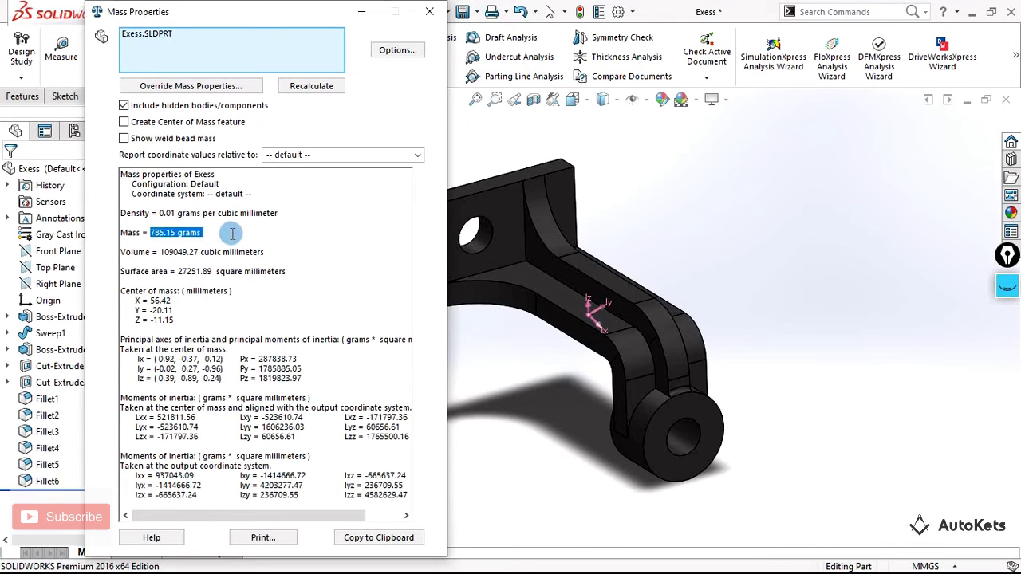
left_click(232, 232)
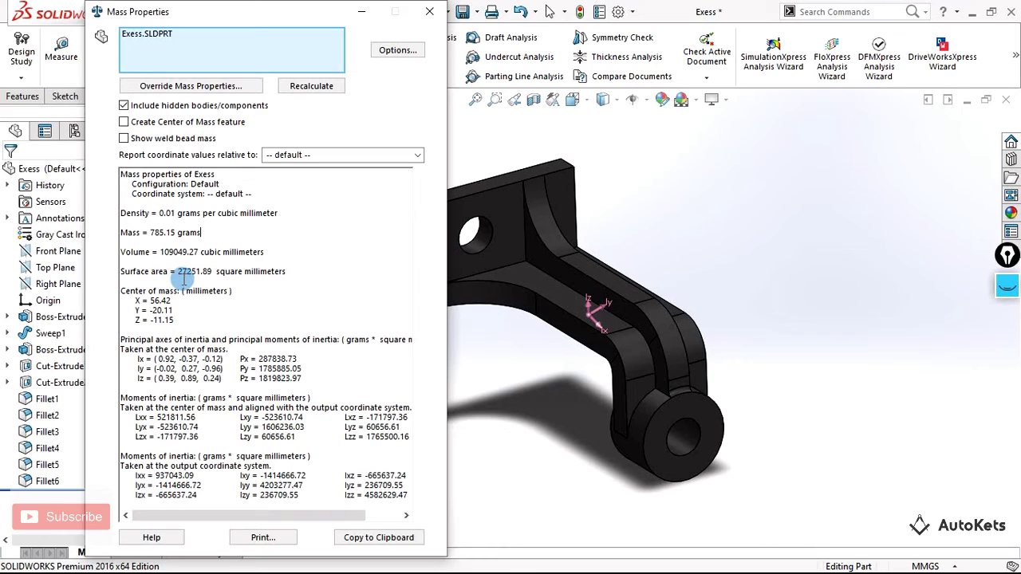
Review the density, mass and volume entries in the mass properties report and close it.
mouse_move(164, 212)
left_mouse_down()
mouse_move(218, 231)
mouse_move(157, 212)
left_mouse_up()
left_click(218, 233)
left_click(265, 252)
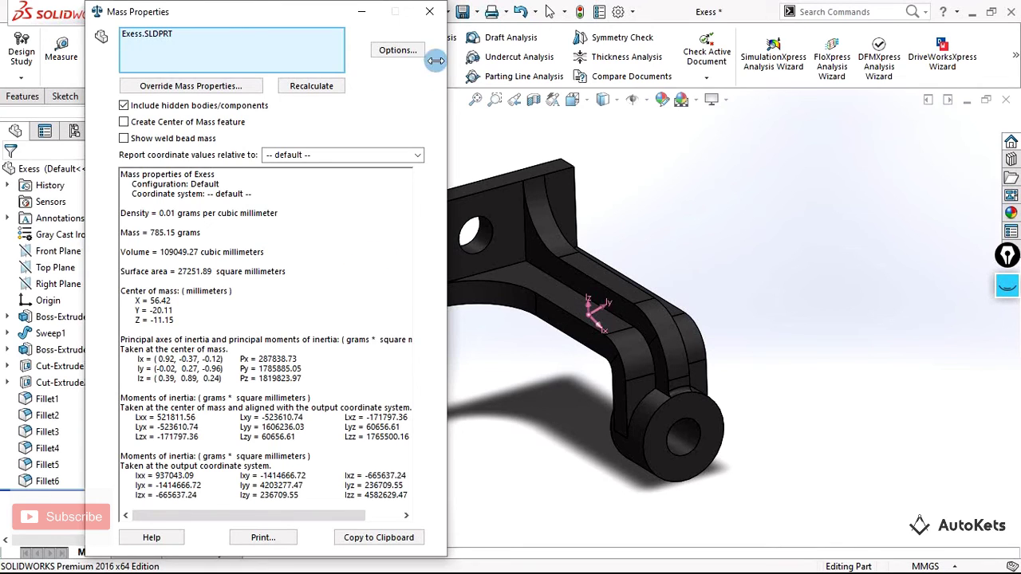
left_click(429, 11)
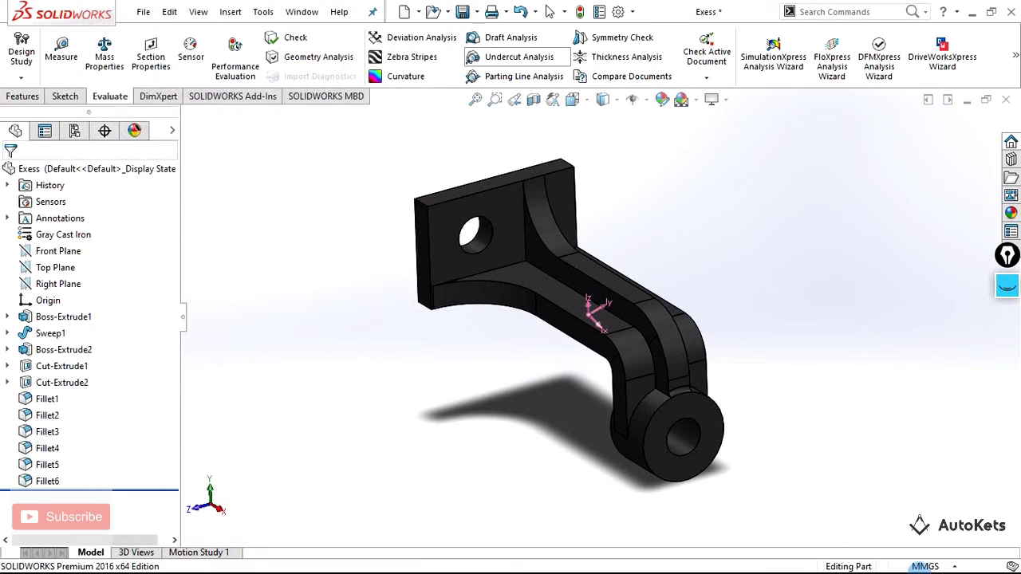
Switch the document units to MKS (meter, kilogram, second) and review the bracket's mass properties in those units.
left_click(923, 566)
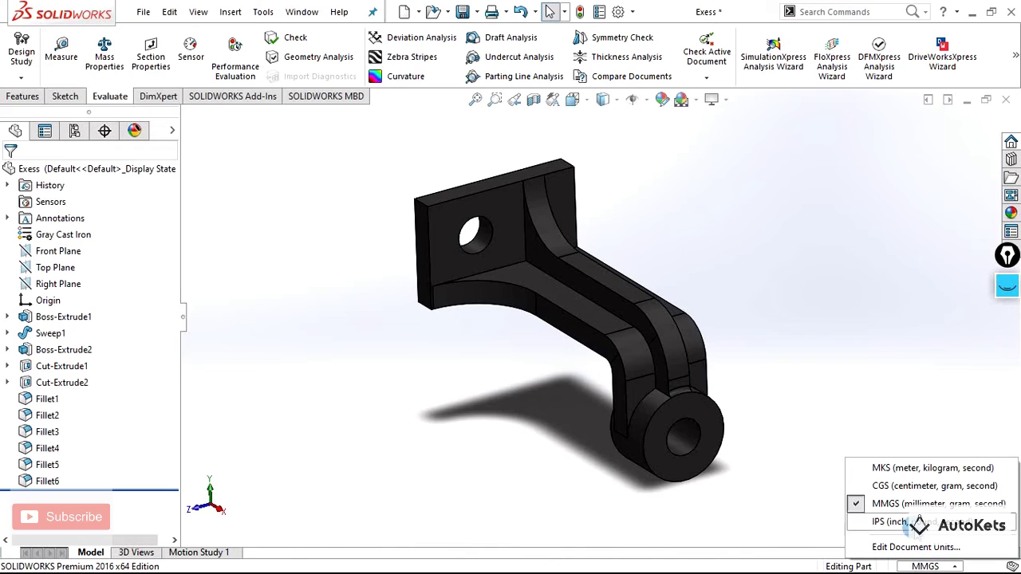
left_click(910, 470)
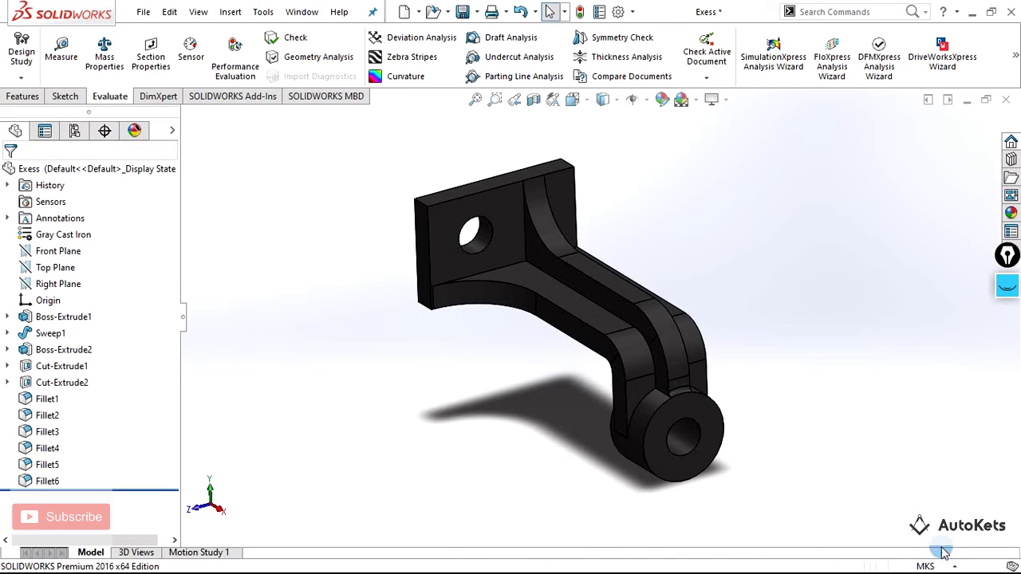
left_click(96, 68)
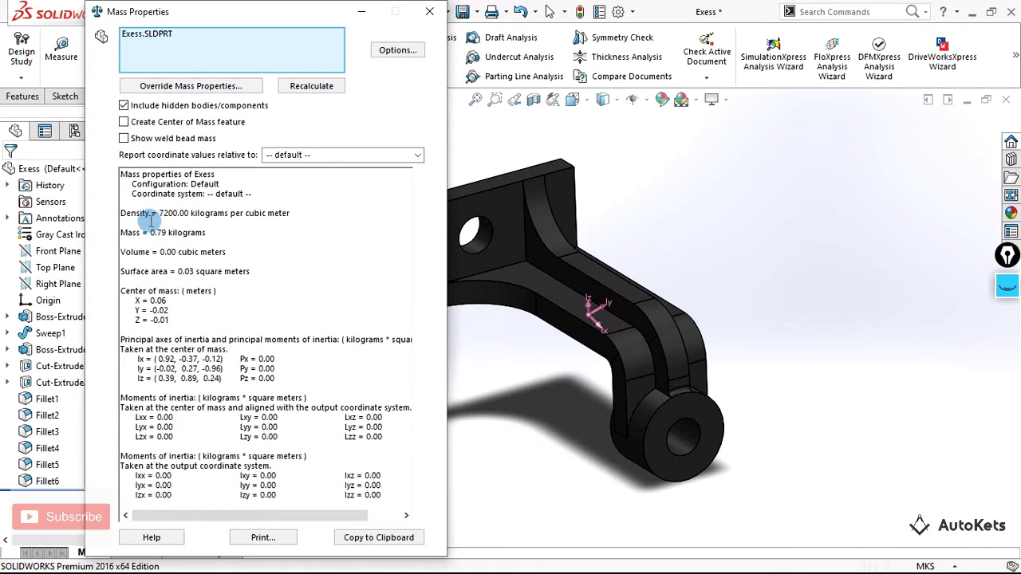
left_click_drag(159, 213, 260, 269)
left_click(331, 275)
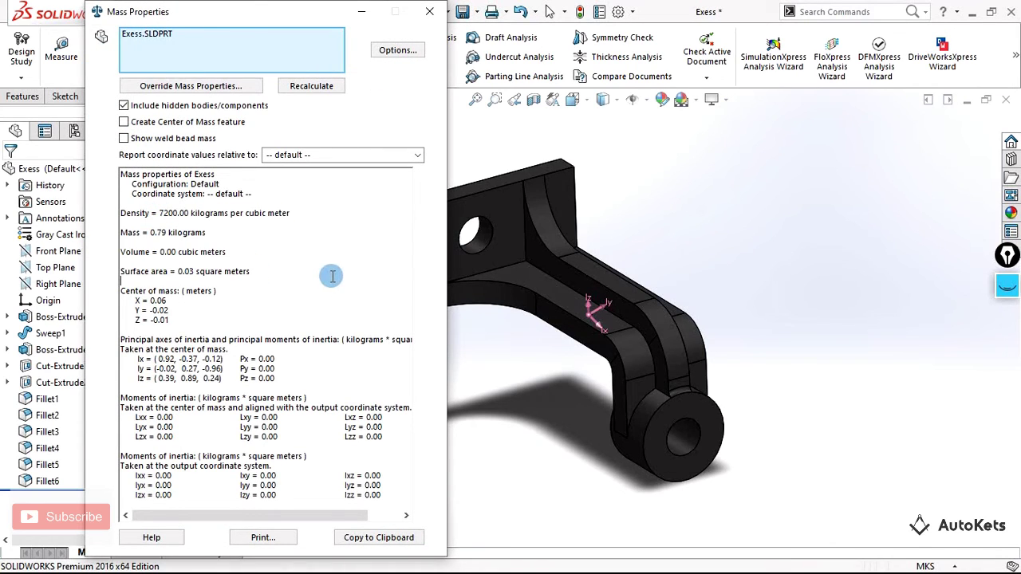